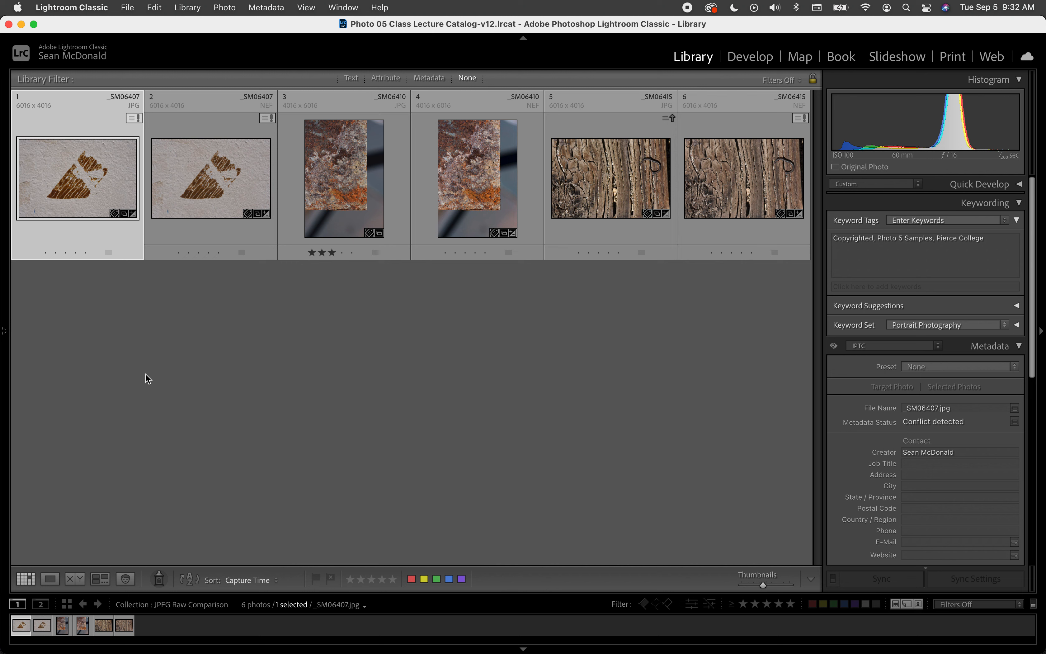
pyautogui.press('super+a')
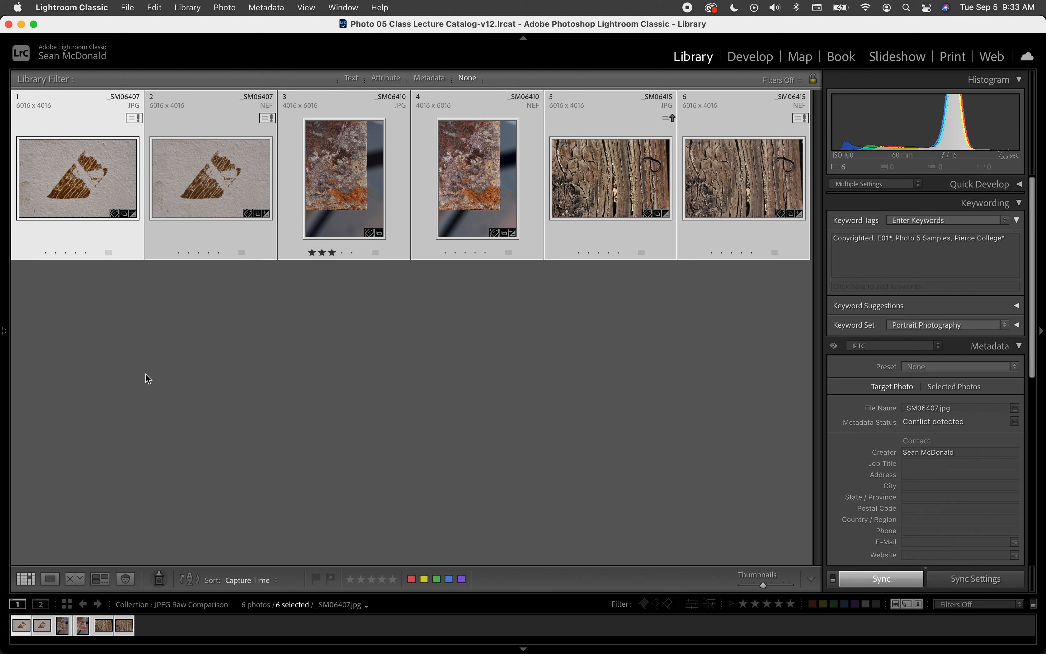
pyautogui.press('super+s')
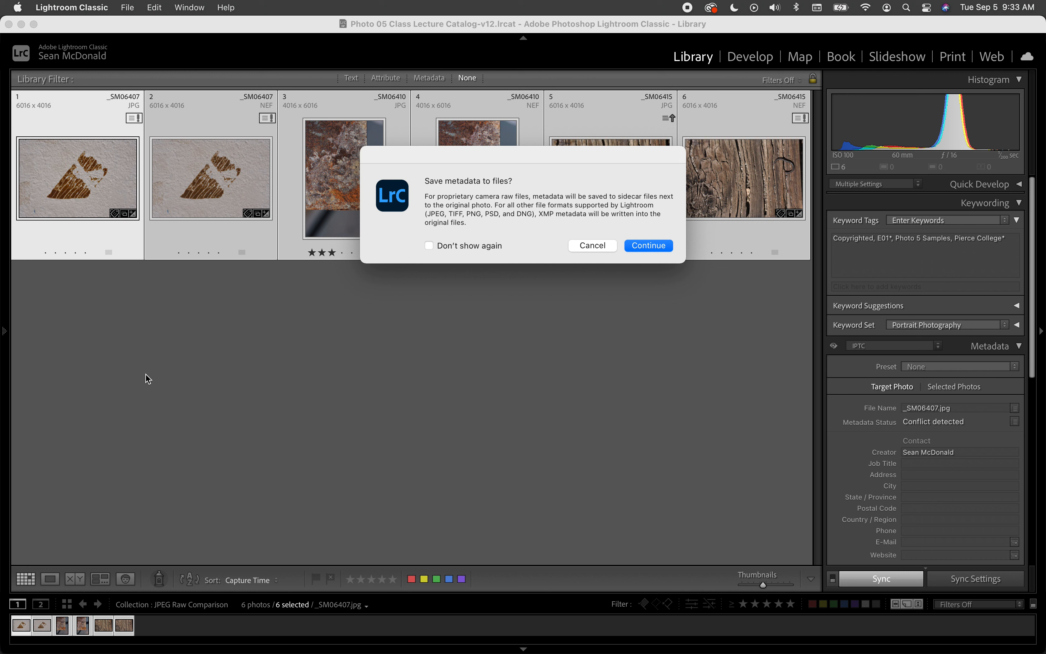
pyautogui.click(591, 244)
# Step: Select only the three NEF raw photos in the grid: _SM06407, _SM06410 and _SM06415
pyautogui.click(535, 132)
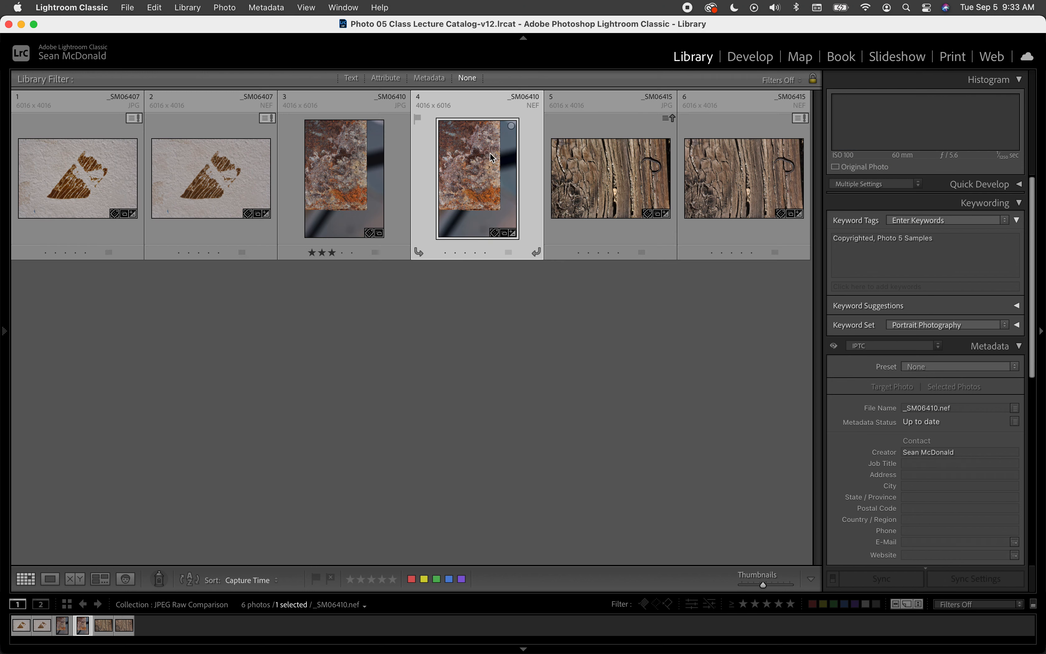
pyautogui.keyDown('super'); pyautogui.click(751, 198); pyautogui.keyUp('super')
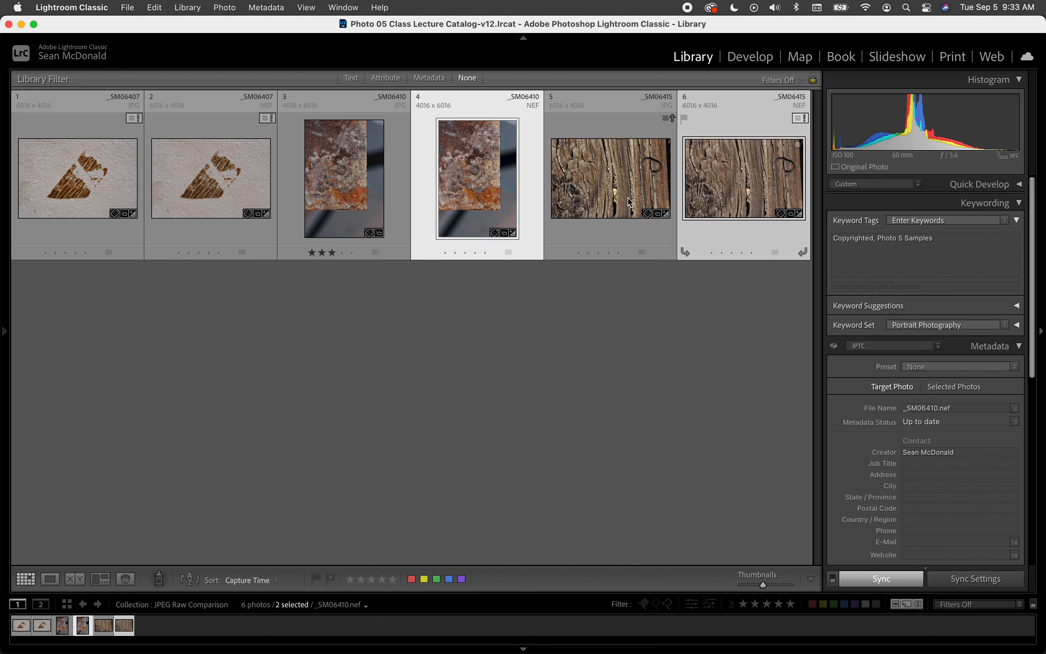
pyautogui.keyDown('super'); pyautogui.click(225, 181); pyautogui.keyUp('super')
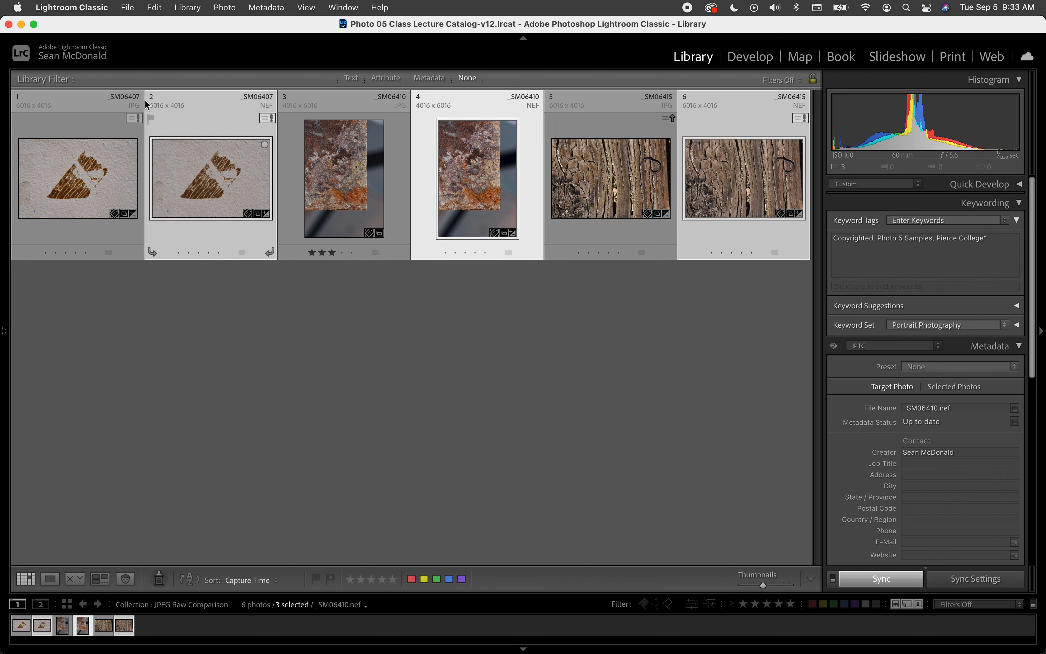
# Step: Turn off automatic writing of changes into XMP in the catalog's metadata settings
pyautogui.click(66, 8)
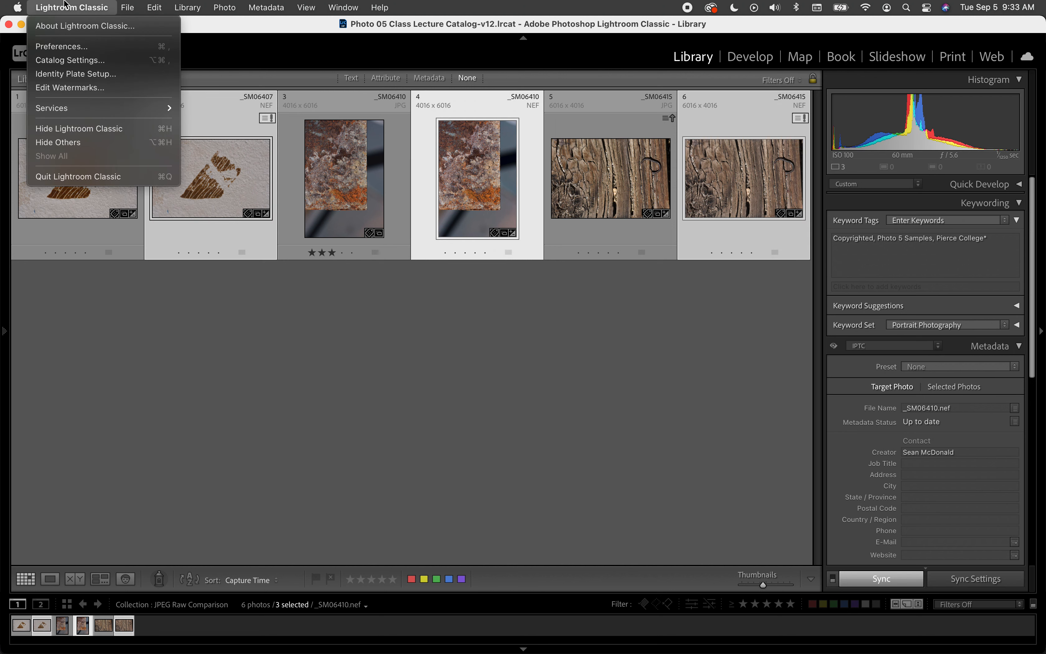
pyautogui.click(70, 56)
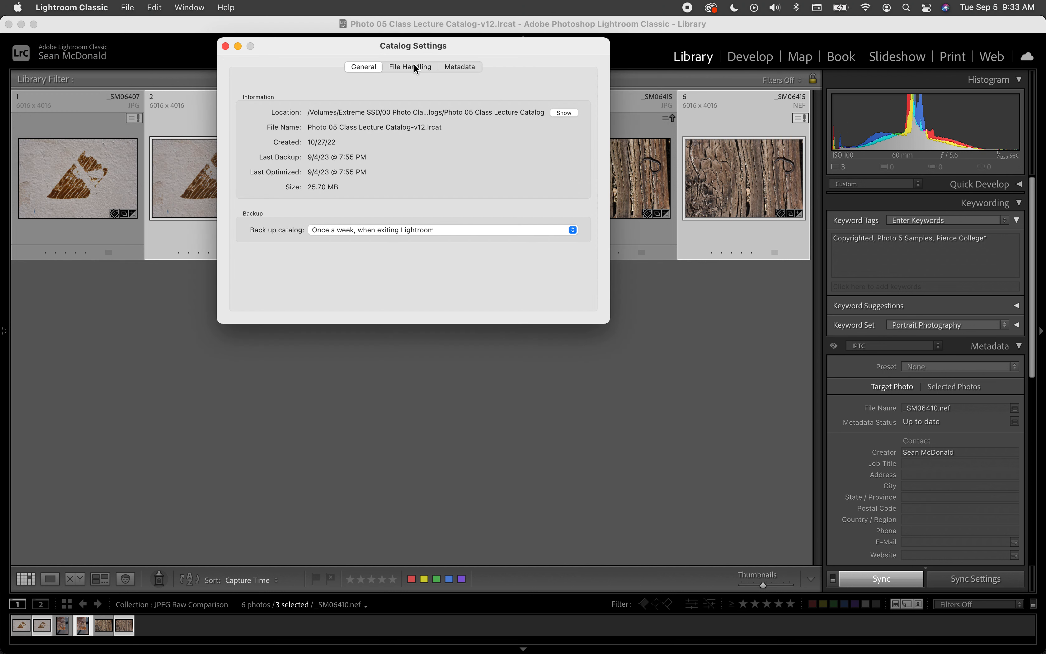
pyautogui.click(448, 67)
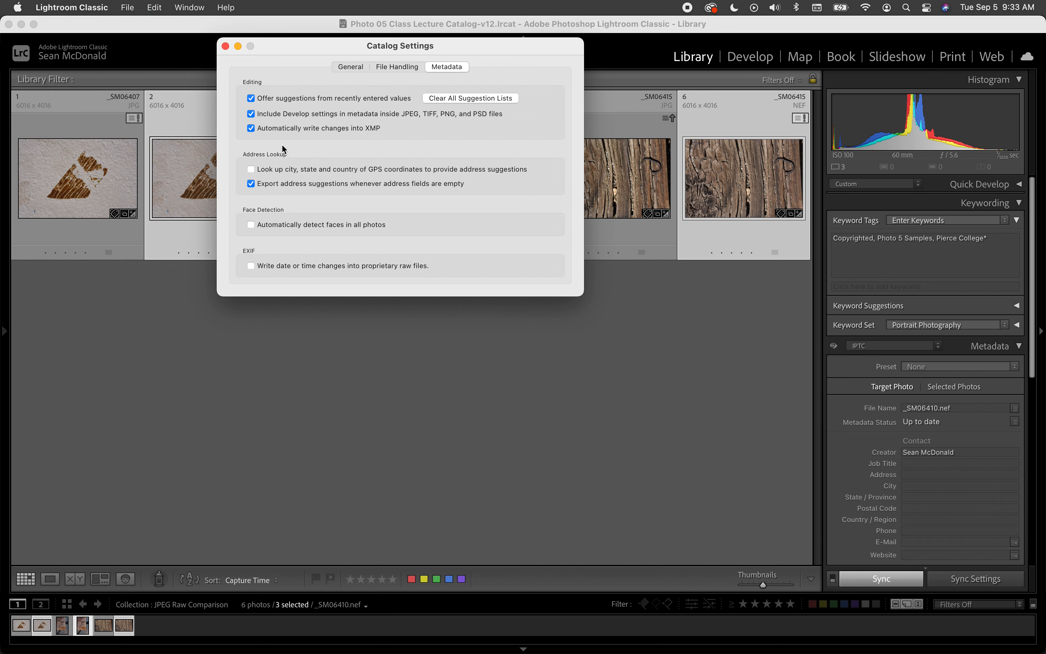
pyautogui.click(251, 128)
pyautogui.click(224, 45)
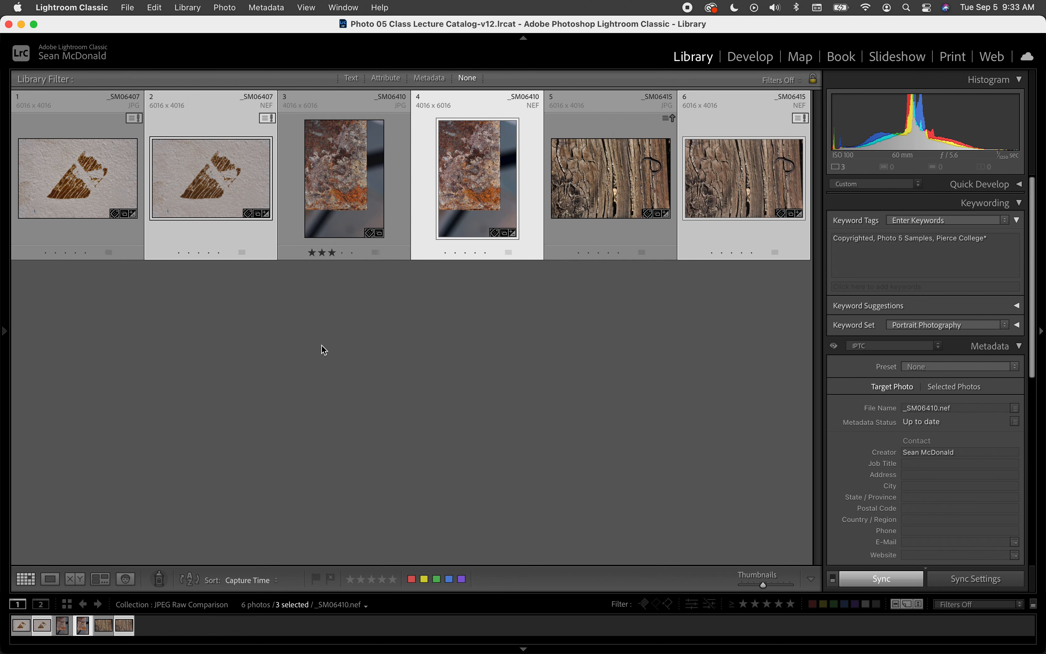
# Step: Save the metadata of the selected raw photos to their files, overwriting the settings on disk
pyautogui.press('super+s')
pyautogui.press('Return')
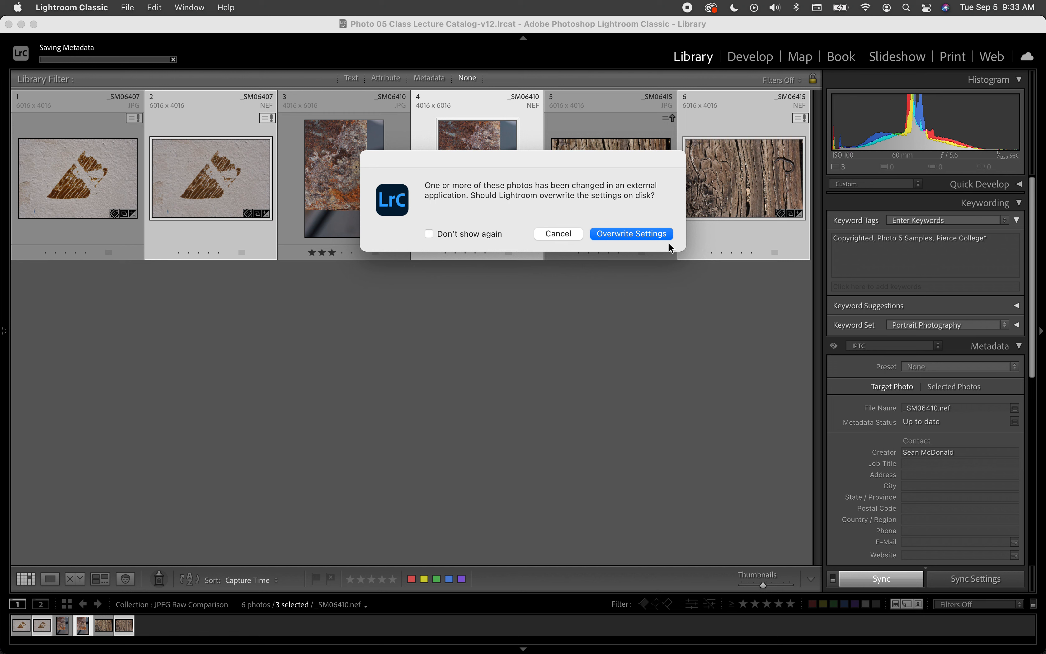
pyautogui.click(648, 234)
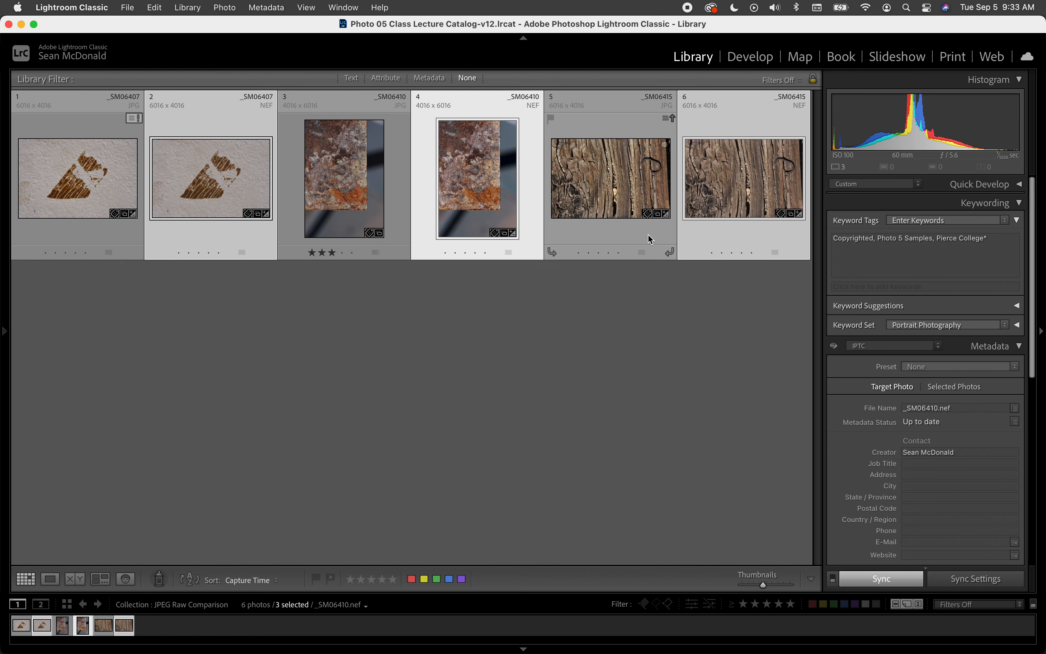
# Step: Start an export of all six photos in the collection with the location set to "Choose folder later"
pyautogui.press('super+a')
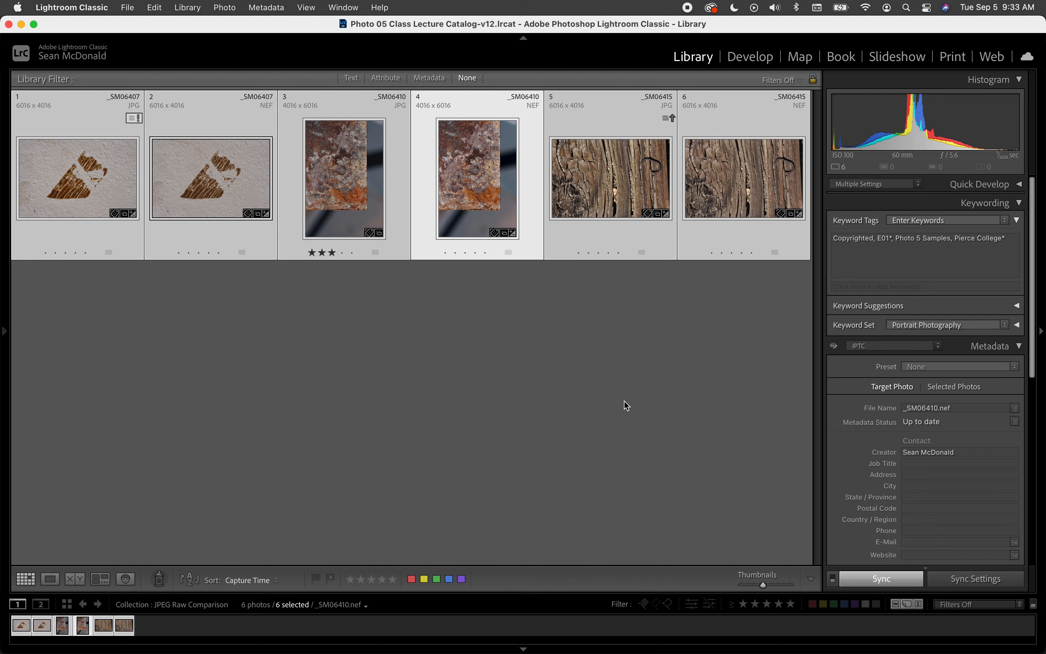
pyautogui.click(132, 9)
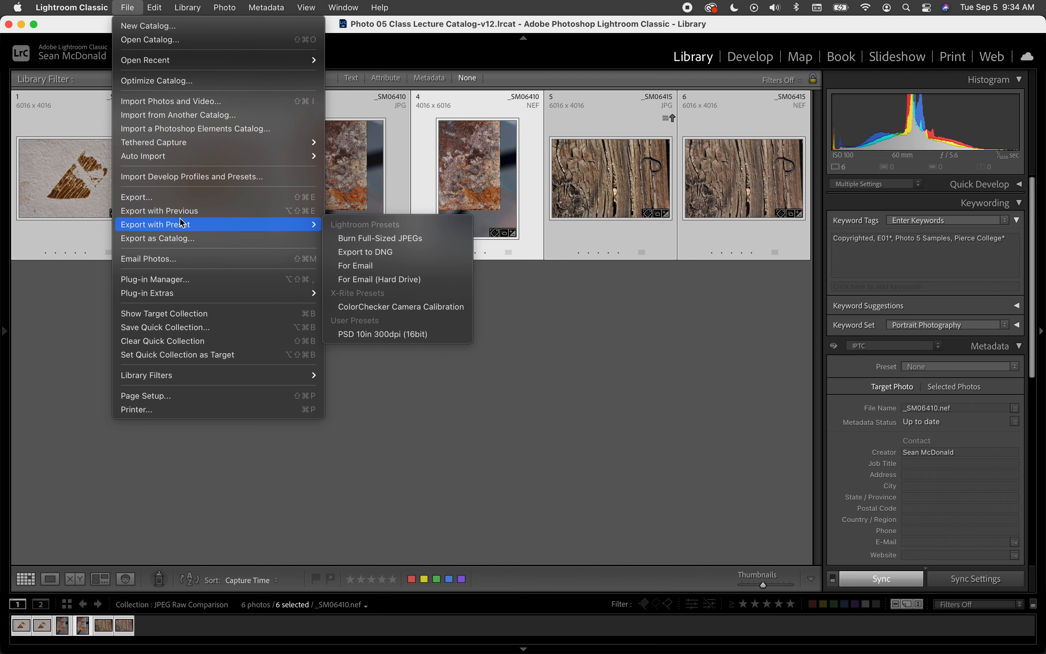
pyautogui.click(163, 196)
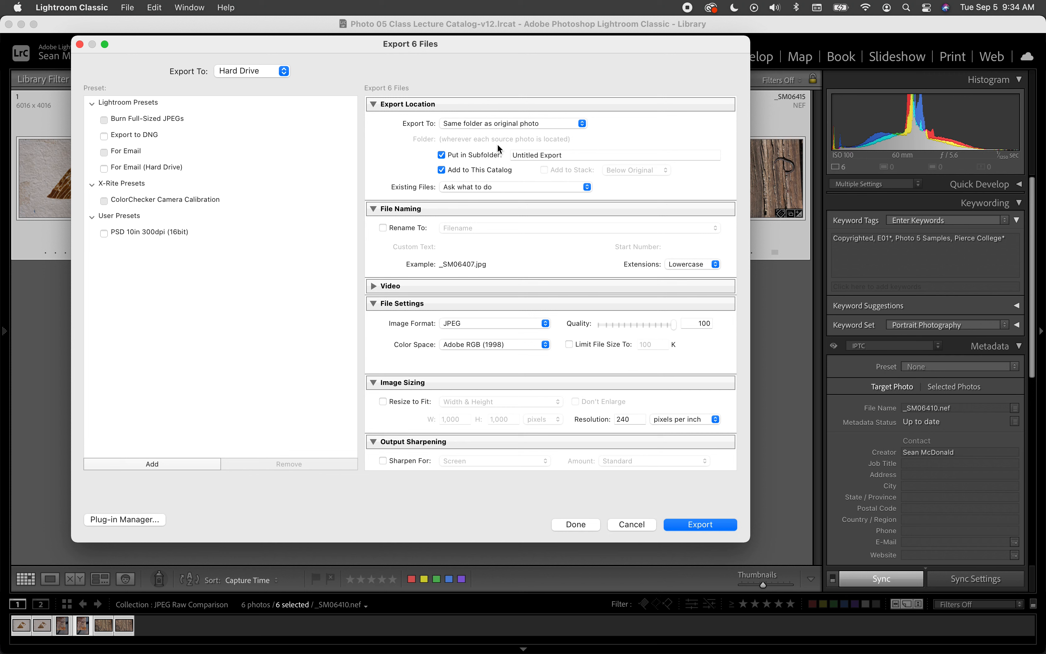
pyautogui.click(468, 123)
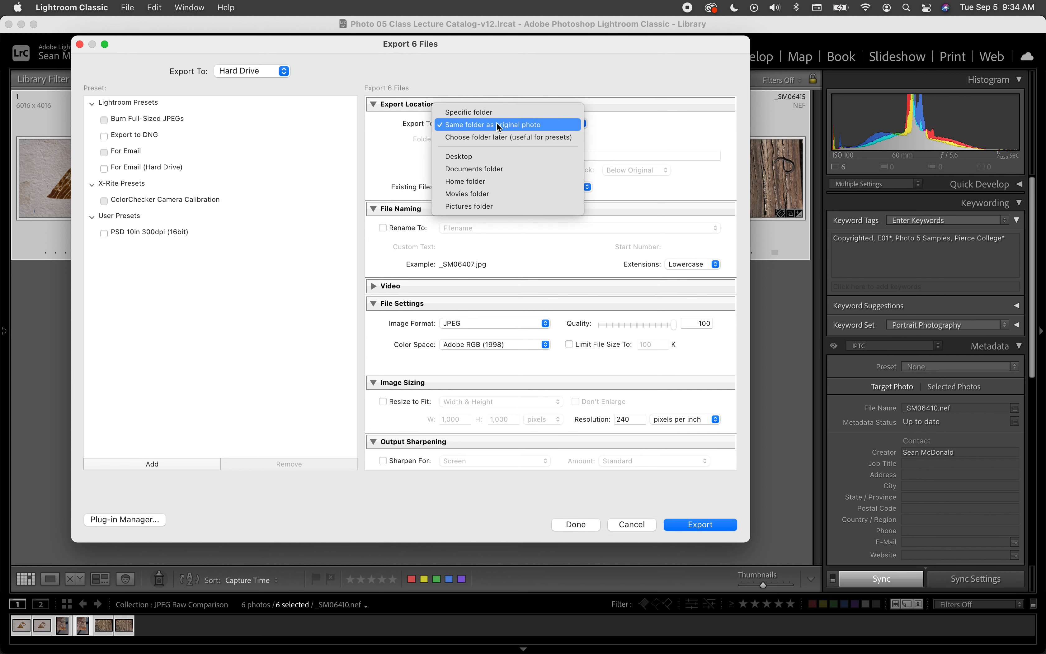
pyautogui.click(479, 138)
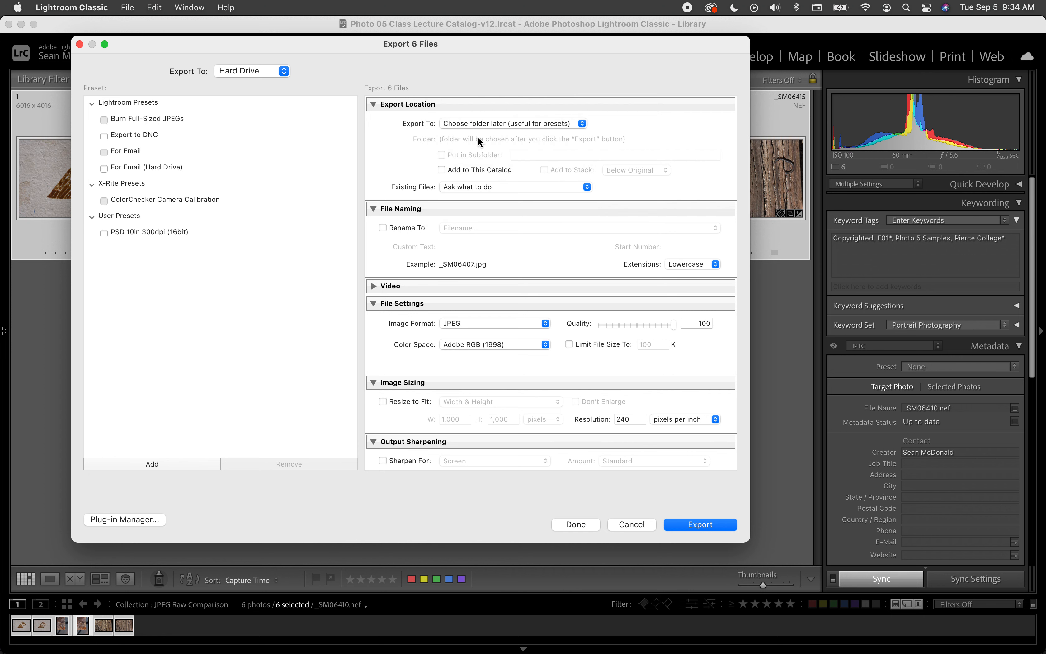
# Step: Set the export's image format to Original
pyautogui.scroll(-4, 574, 259)
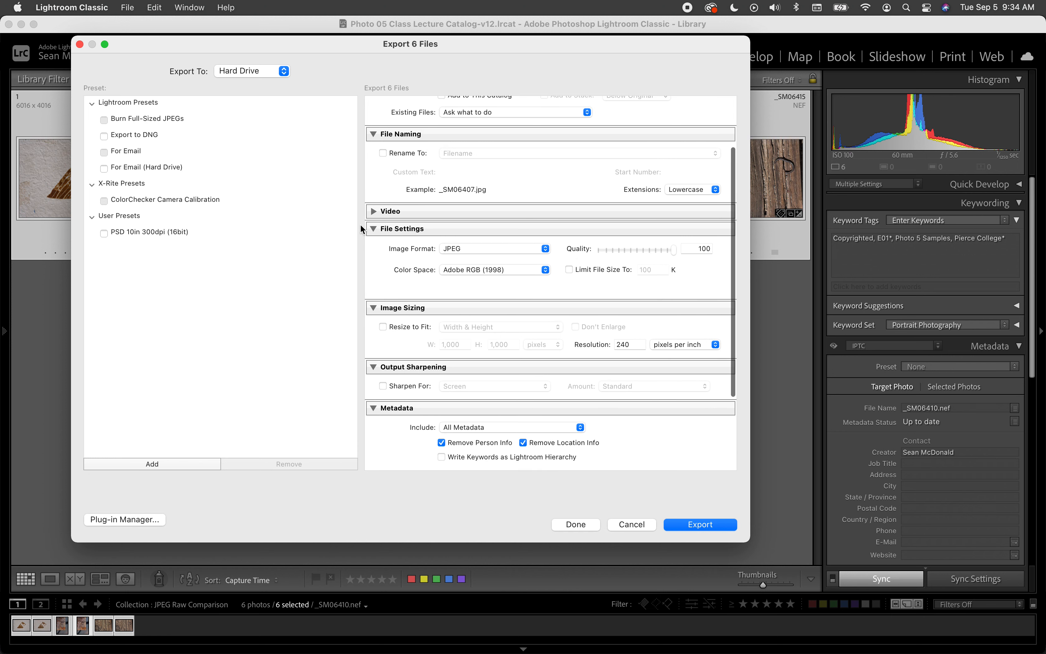
pyautogui.click(480, 248)
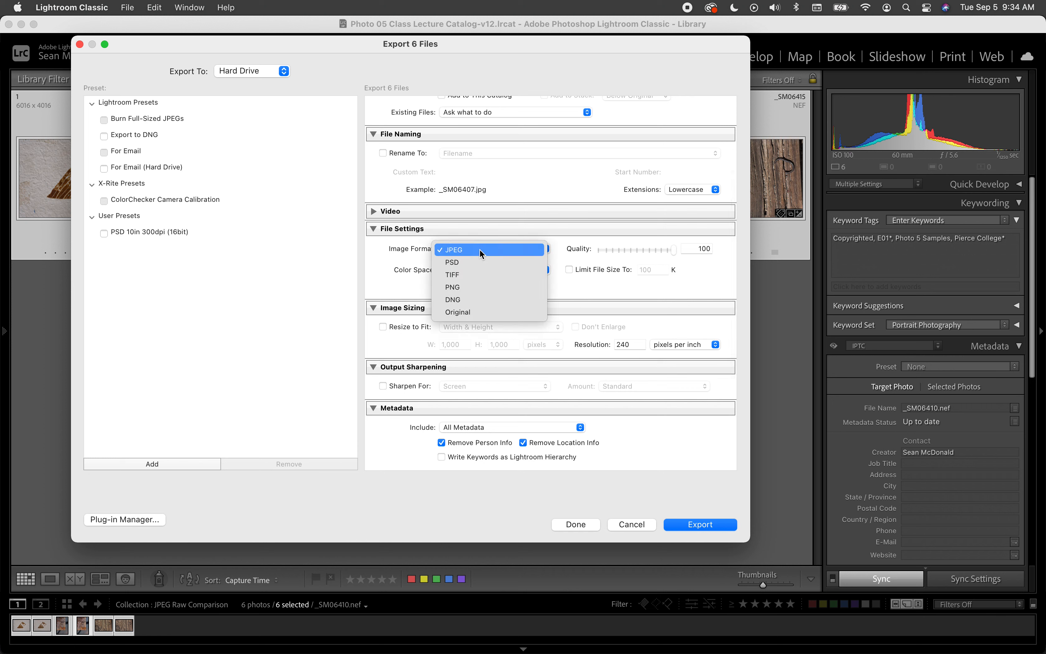
pyautogui.click(473, 312)
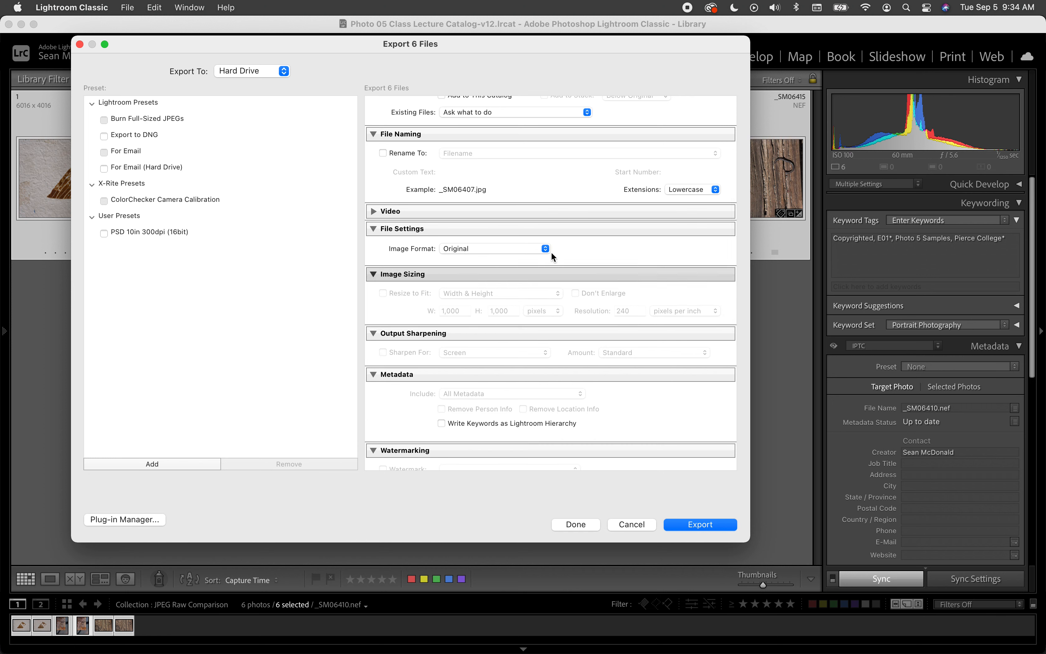
pyautogui.scroll(-4, 522, 264)
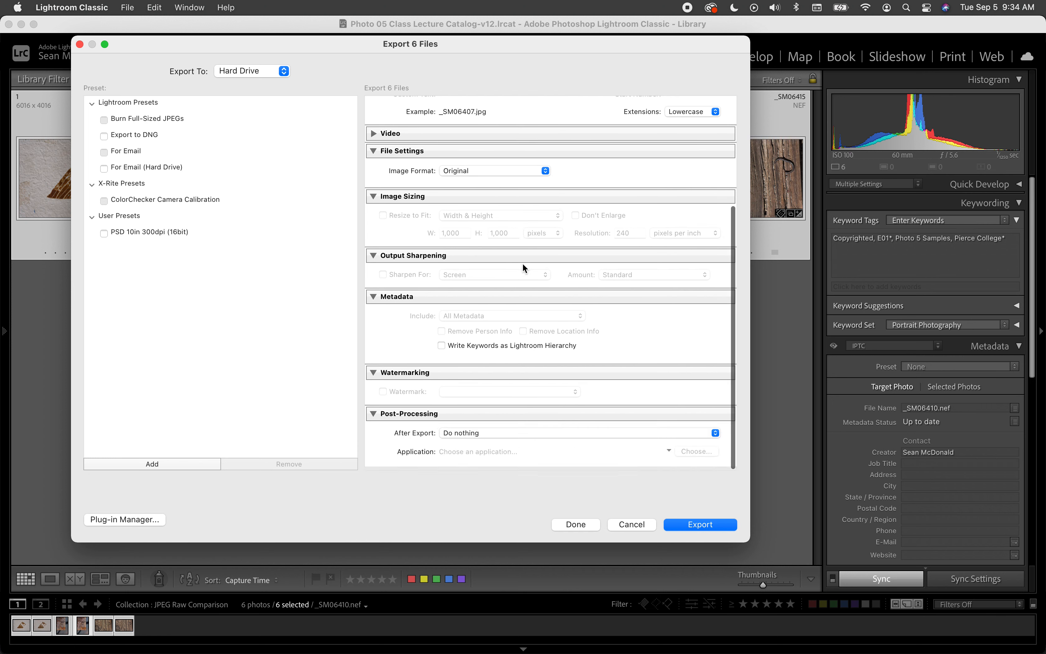
pyautogui.scroll(10, 522, 264)
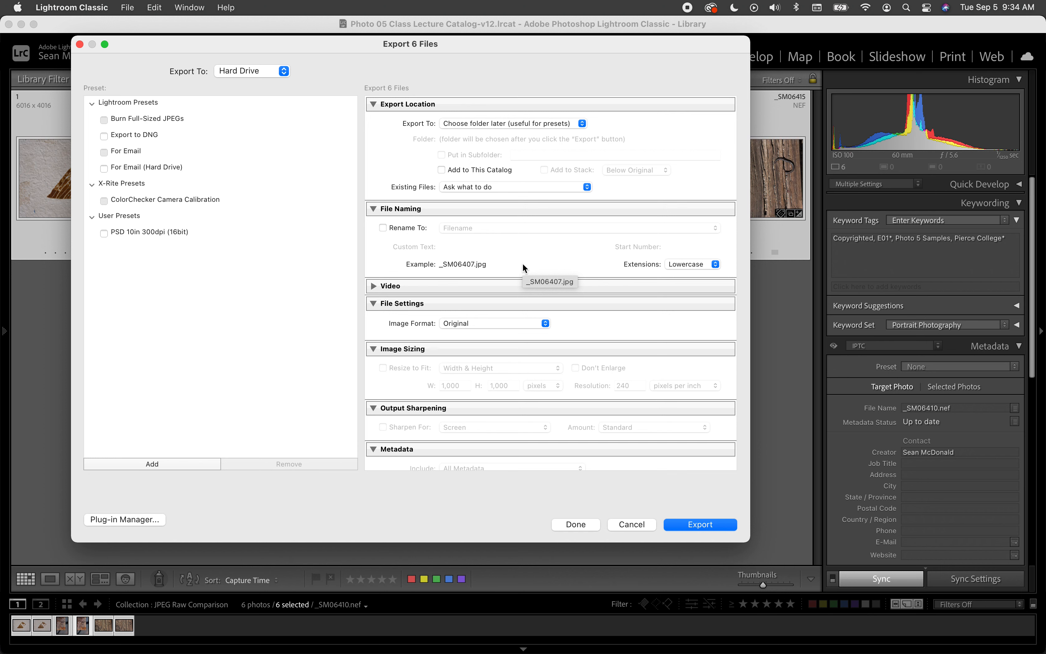
# Step: Set the export's post-processing action to Show in Finder
pyautogui.scroll(-4, 522, 263)
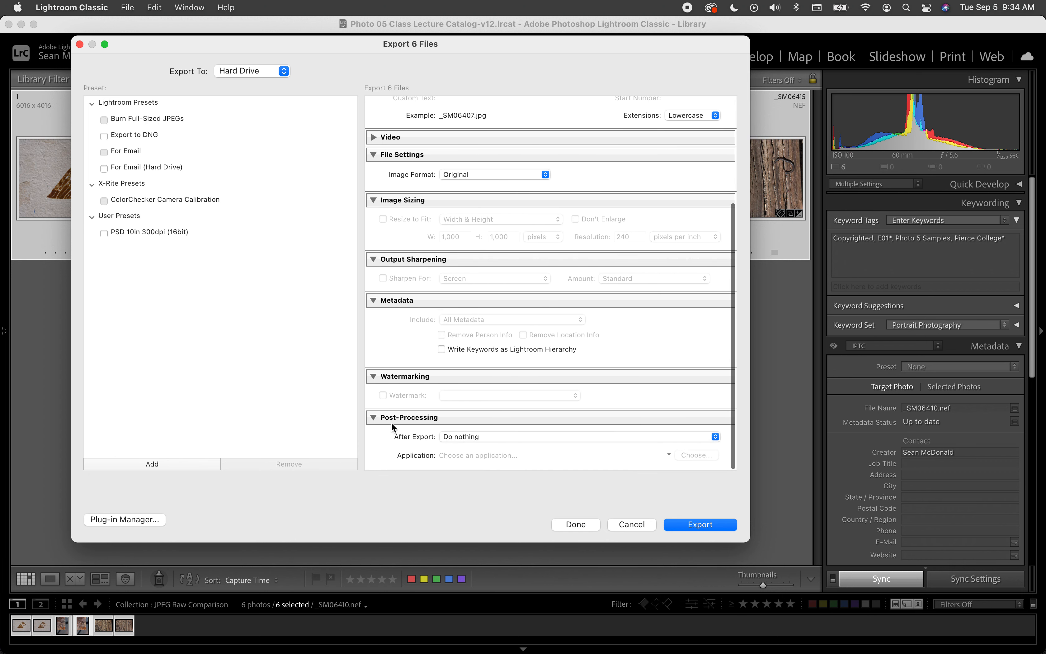
pyautogui.click(461, 437)
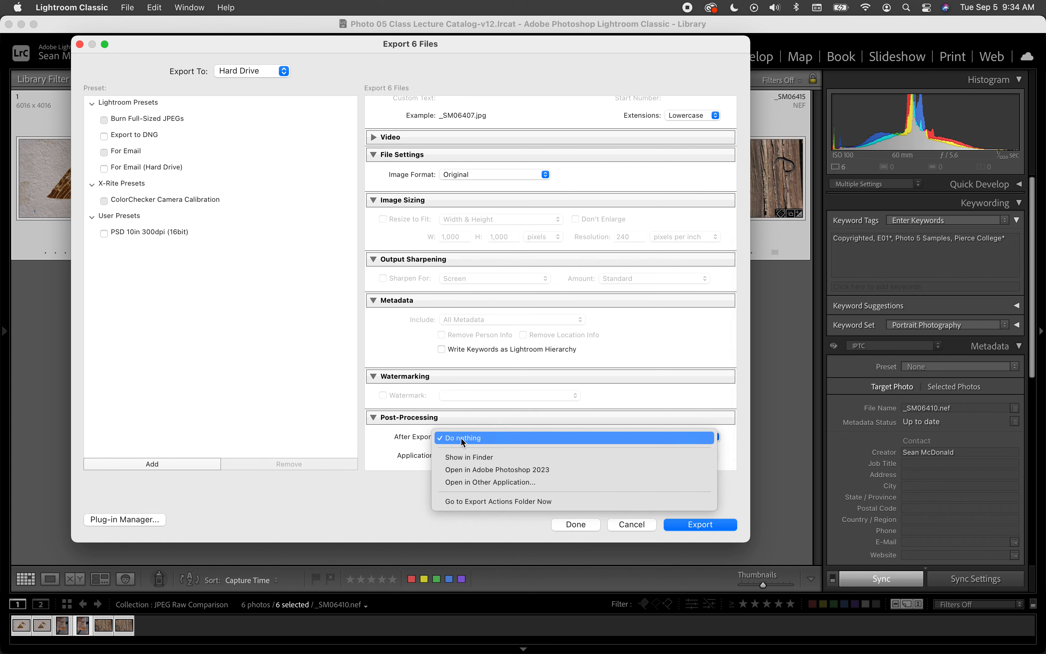
pyautogui.click(465, 460)
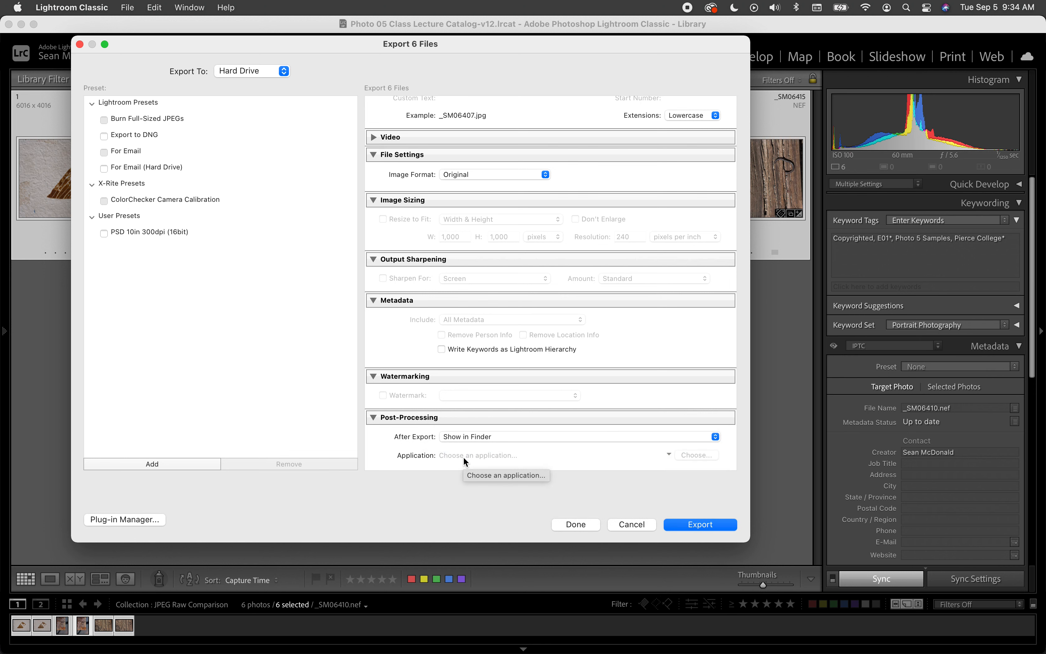
# Step: Export the photos into a new Desktop folder named E01_Jagger_Mick
pyautogui.click(715, 525)
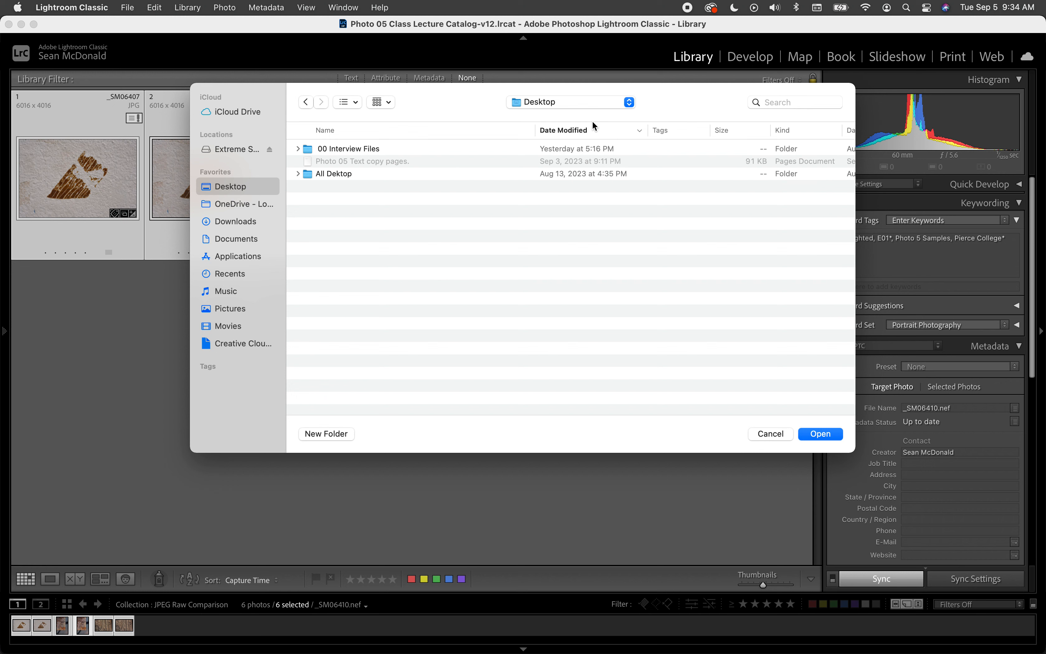
pyautogui.click(338, 434)
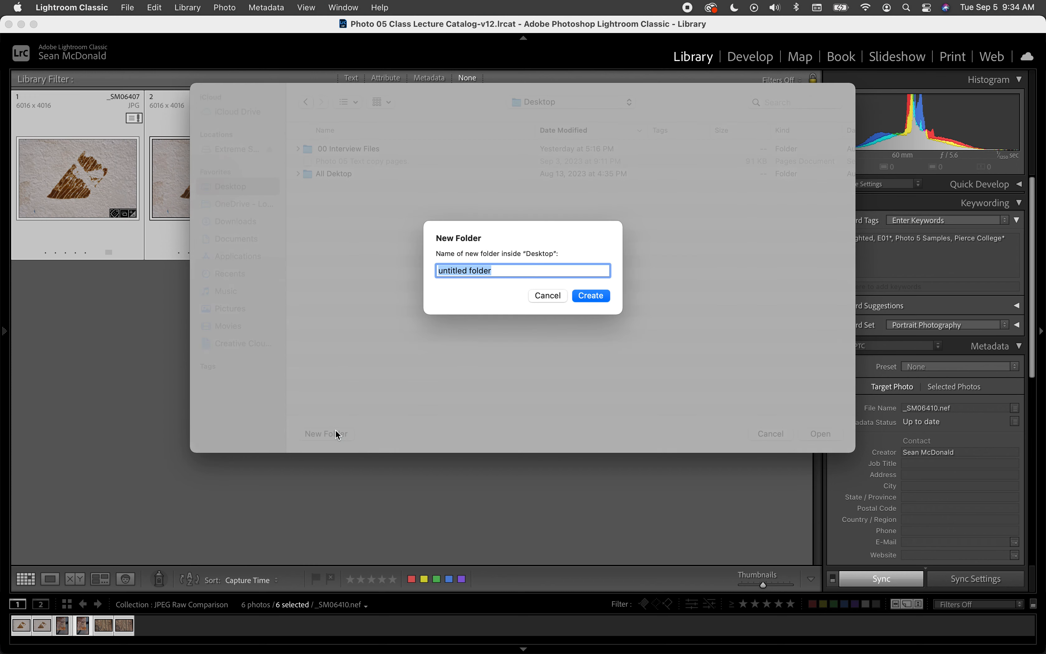
pyautogui.write('E01')
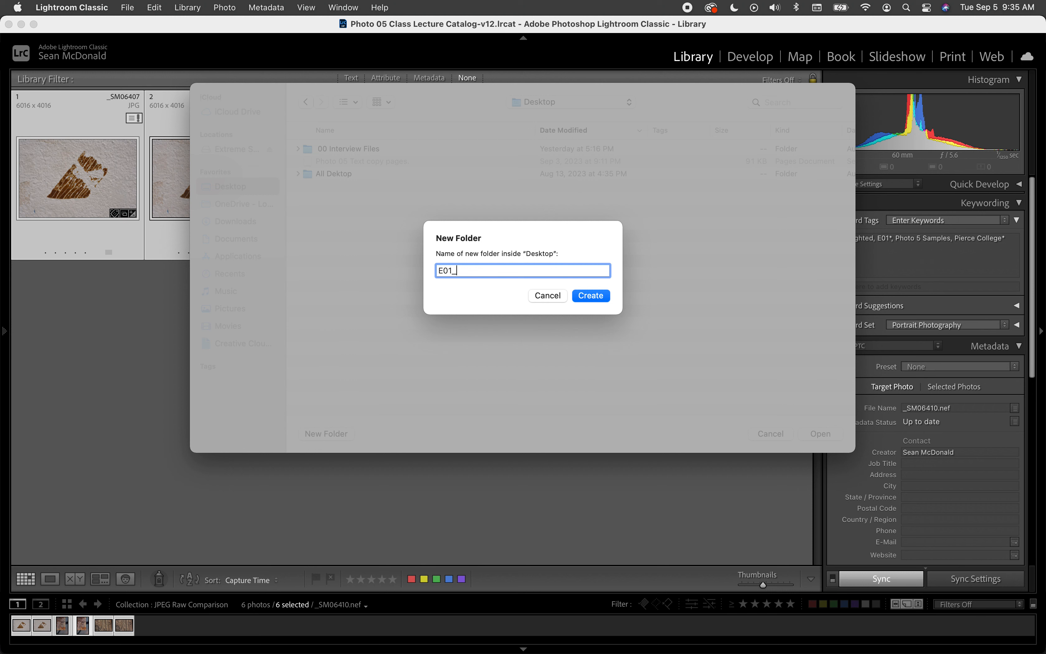
pyautogui.write('_Jagger_Mick')
pyautogui.click(591, 296)
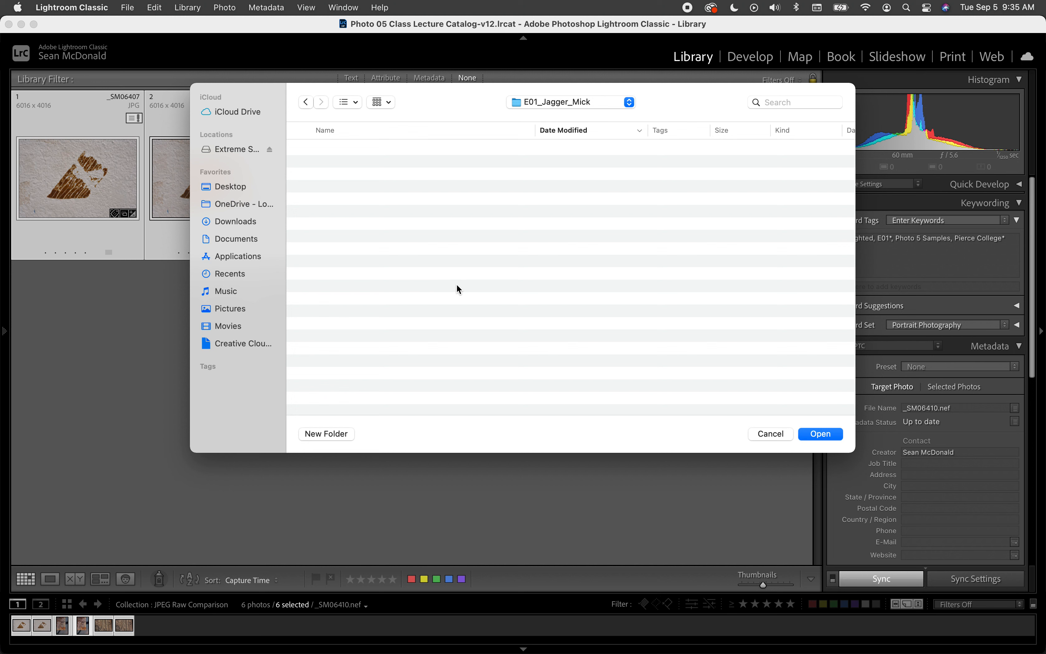
pyautogui.click(822, 434)
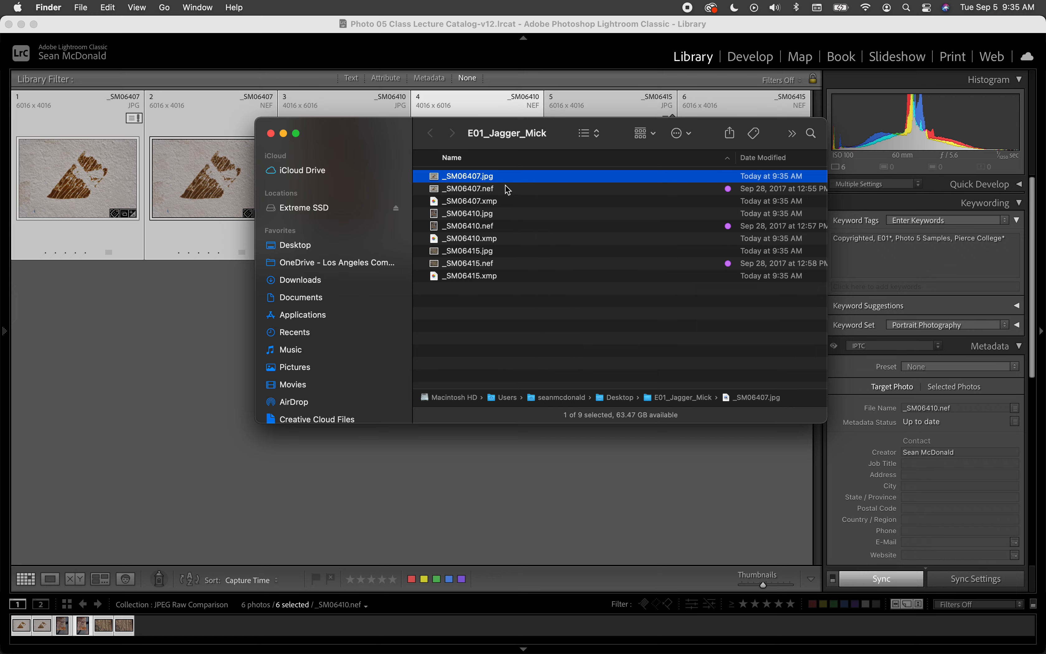
# Step: Preview the exported _SM06407 files one by one: the JPG, the NEF and the XMP sidecar
pyautogui.press('space')
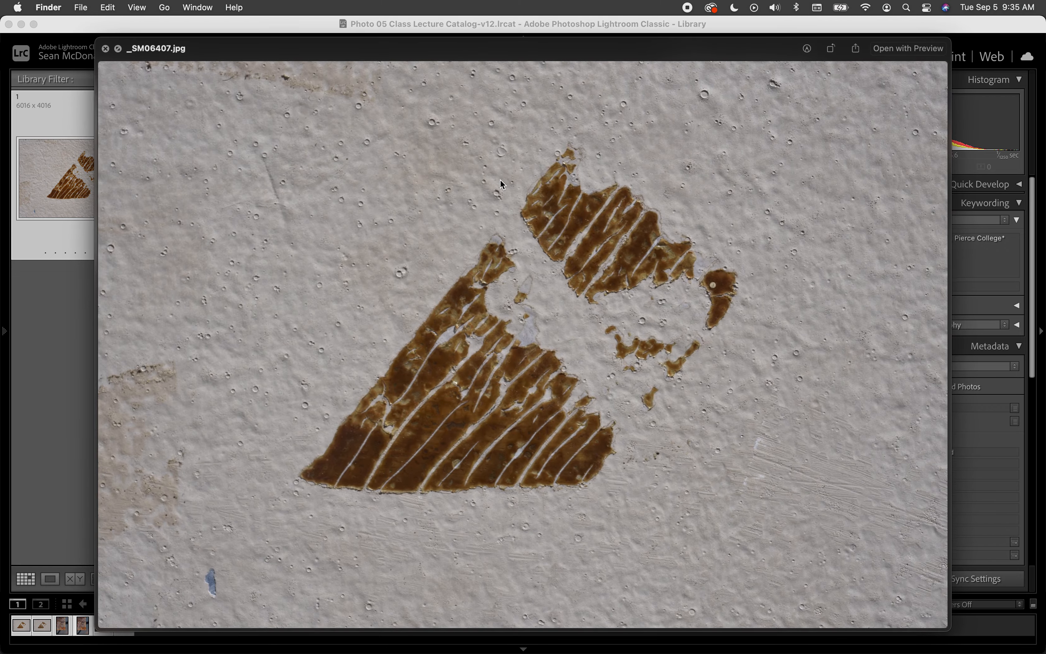
pyautogui.press('space')
pyautogui.click(500, 189)
pyautogui.press('space')
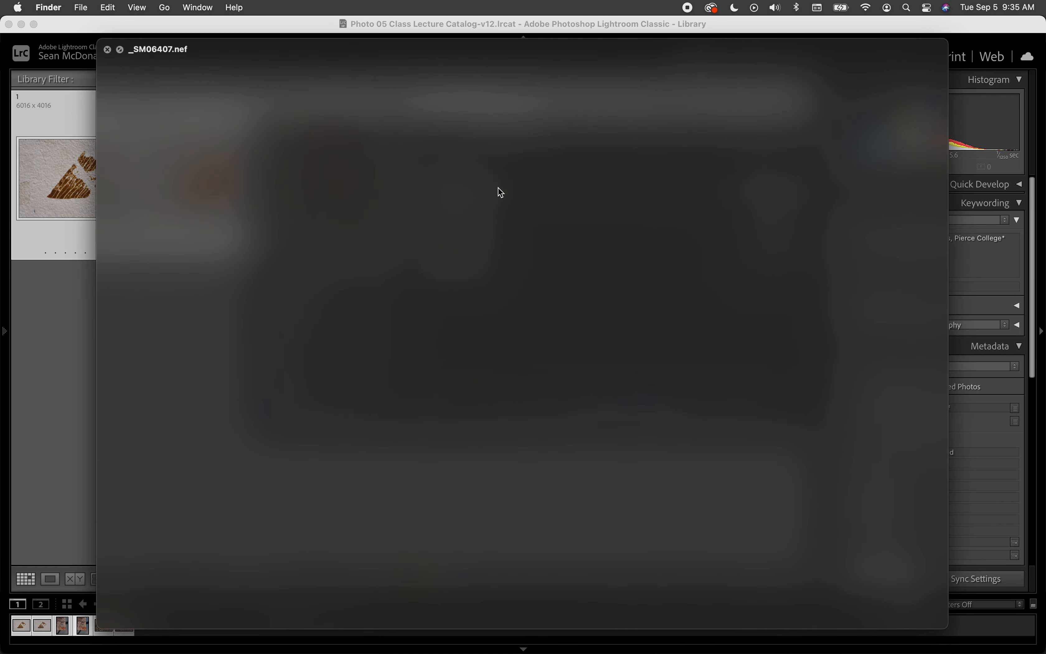
pyautogui.press('space')
pyautogui.click(522, 201)
pyautogui.press('space')
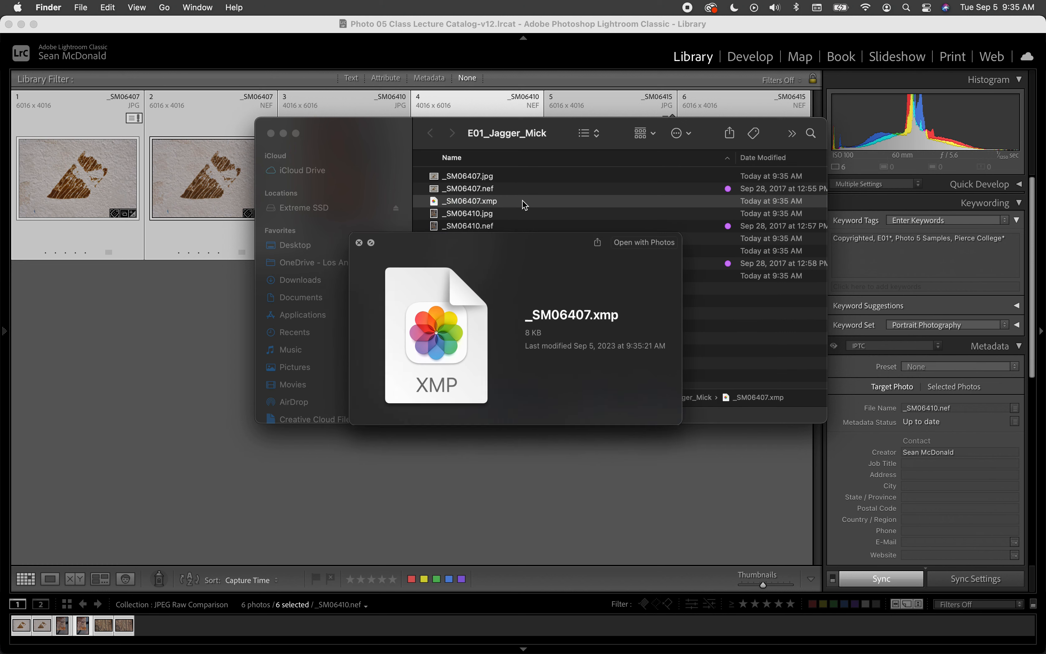
pyautogui.press('space')
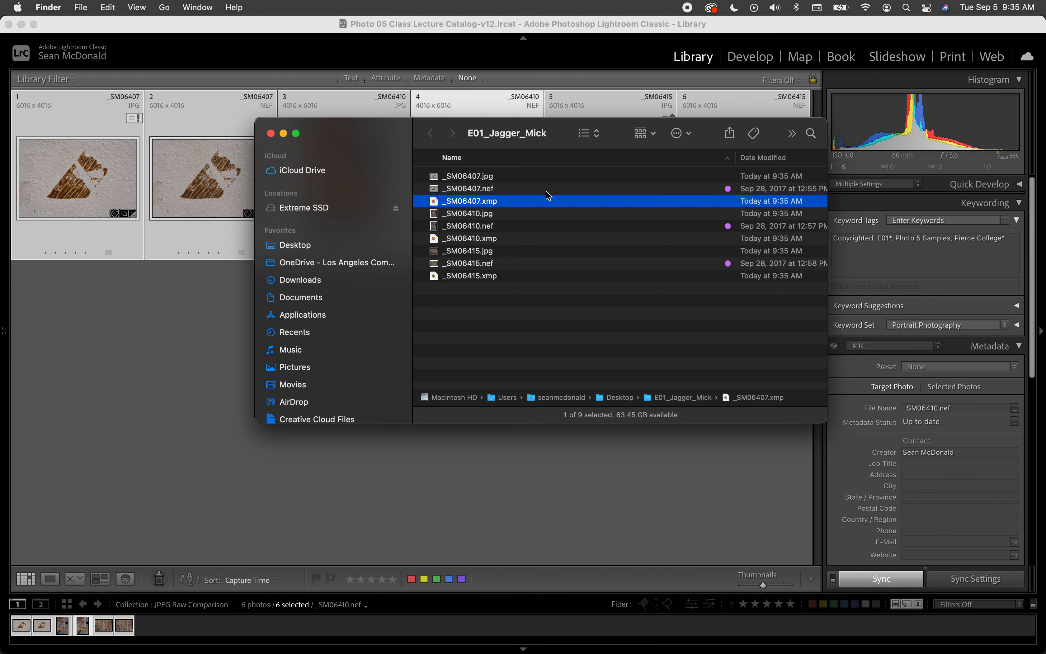
# Step: Compress the E01_Jagger_Mick folder on the Desktop into a ZIP archive, and move that archive to the Trash
pyautogui.press('super+Up')
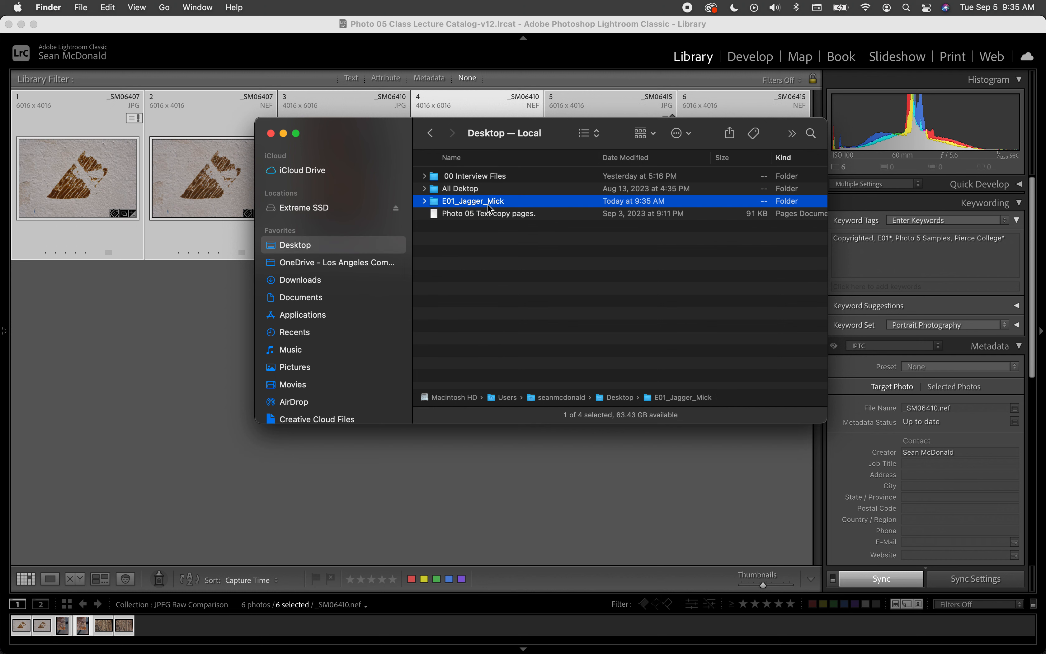
pyautogui.rightClick(535, 206)
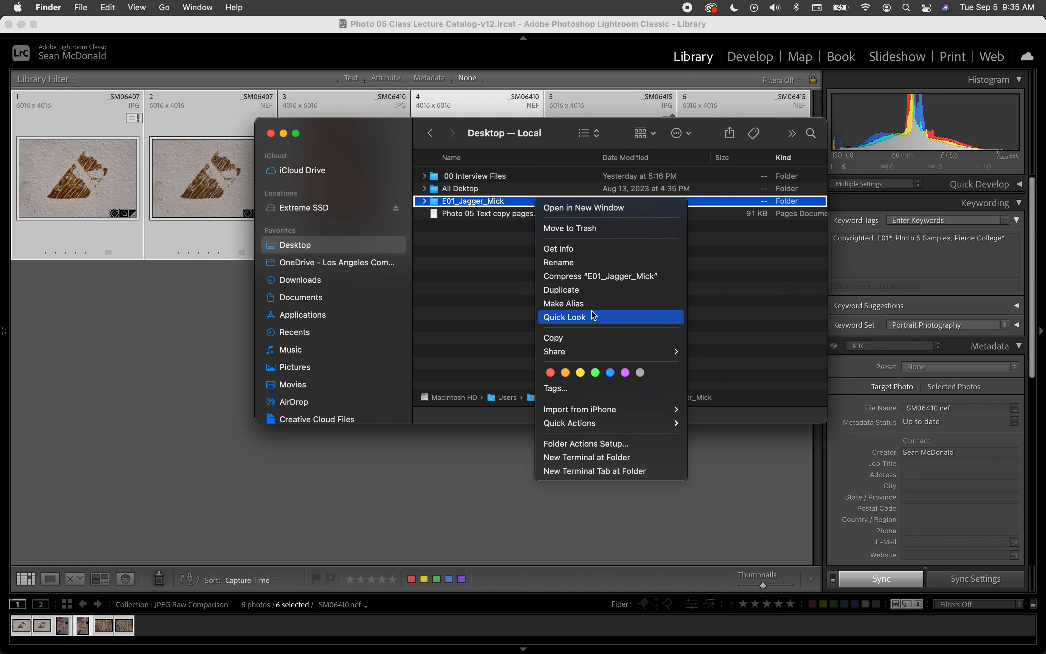
pyautogui.click(593, 278)
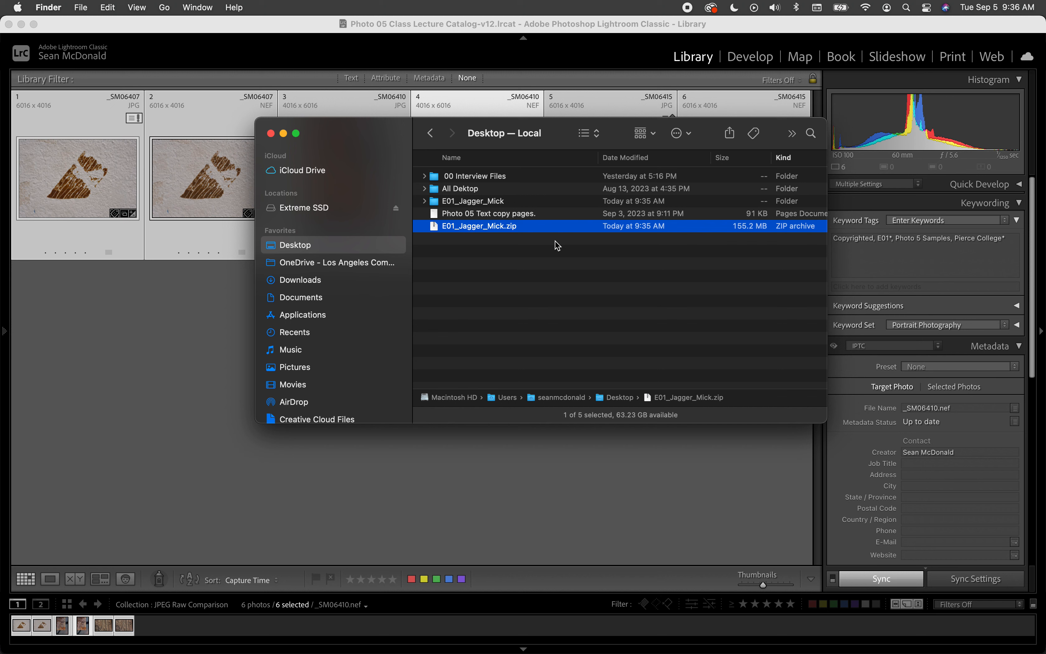
pyautogui.press('super+BackSpace')
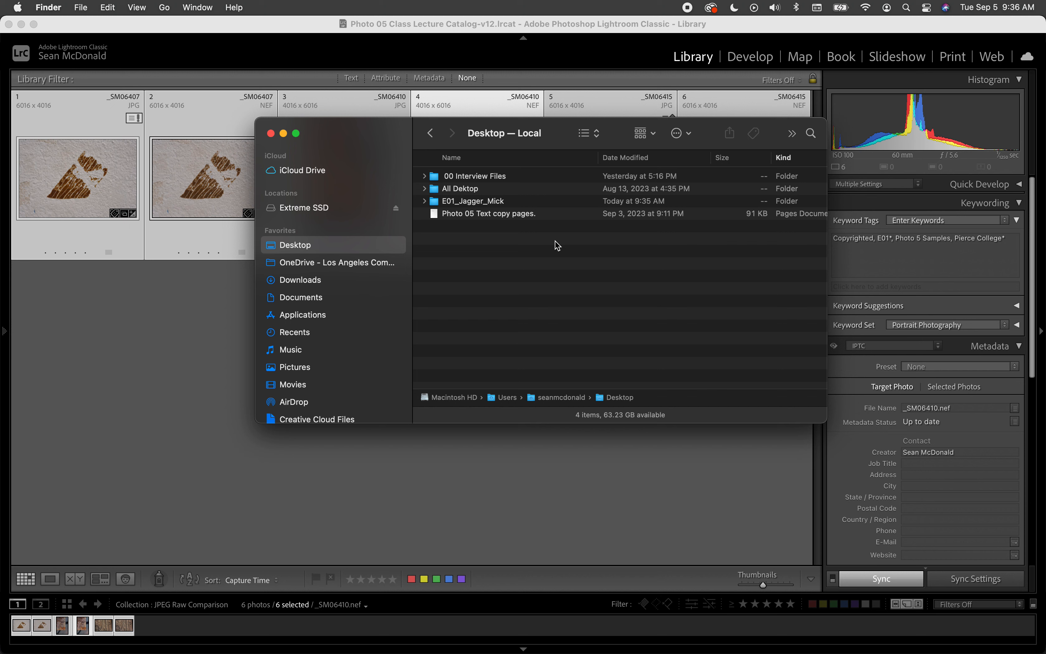
# Step: Delete the three NEF files and their XMP sidecars from the E01_Jagger_Mick folder, and empty the Trash
pyautogui.click(527, 201)
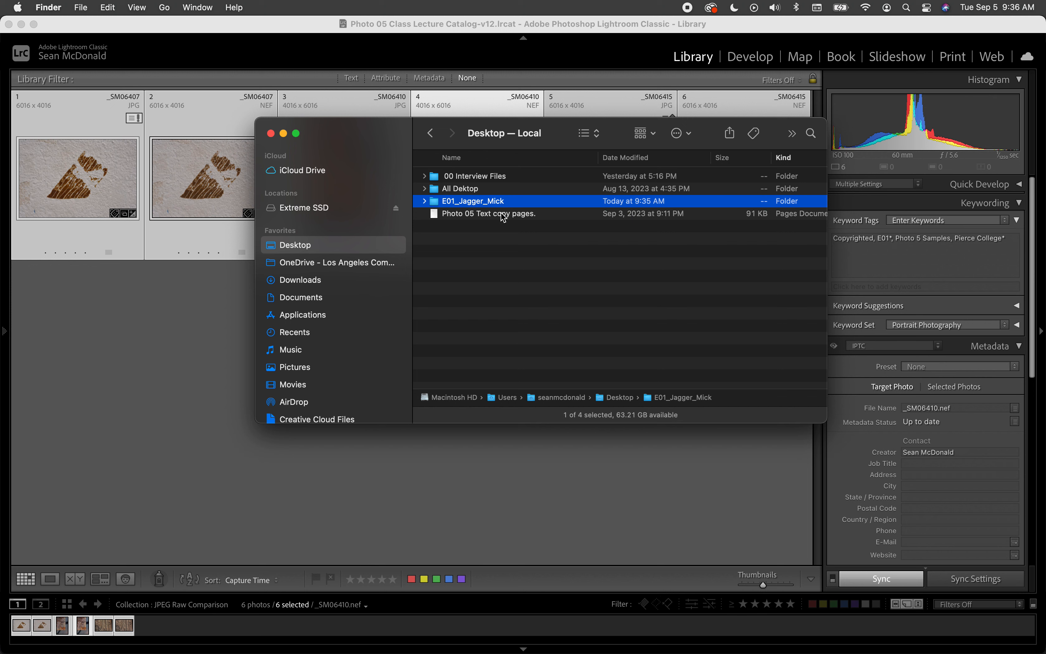
pyautogui.doubleClick(518, 205)
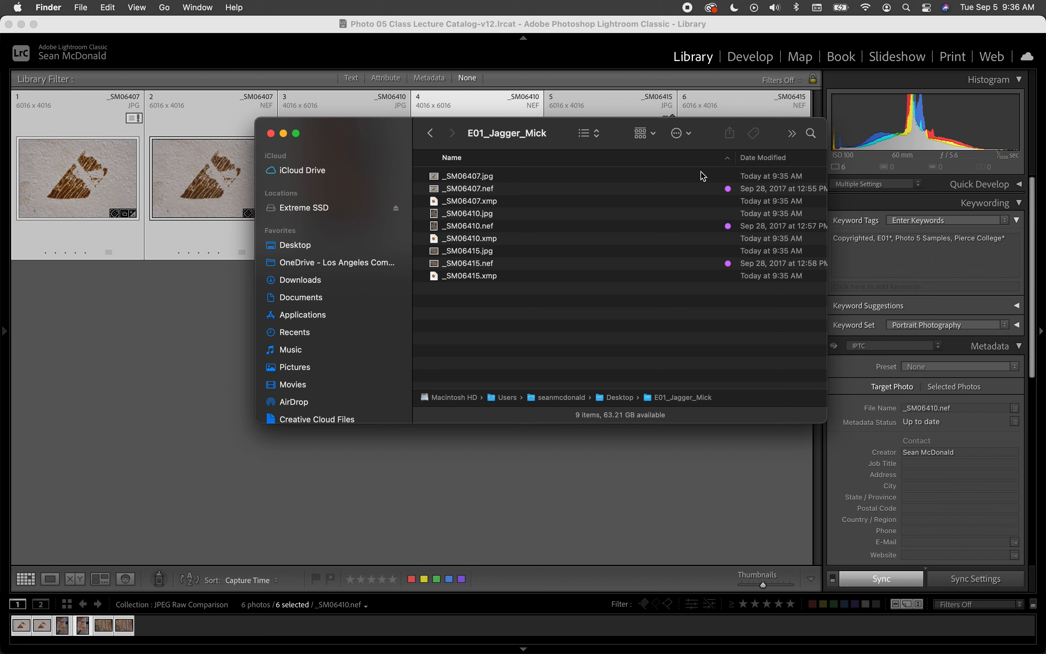
pyautogui.click(554, 189)
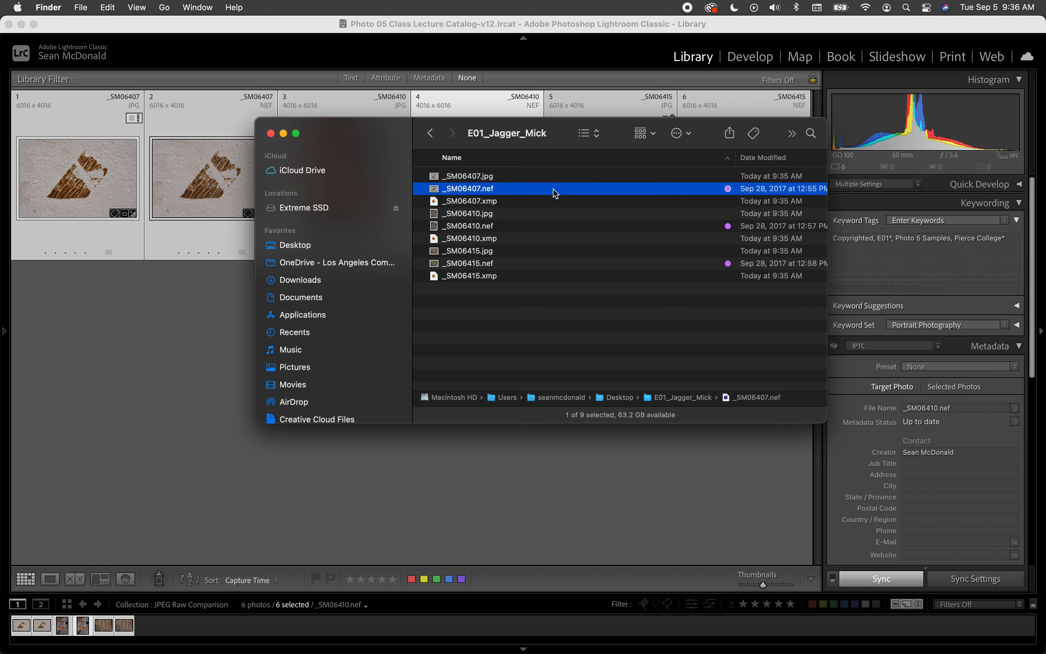
pyautogui.keyDown('super'); pyautogui.click(551, 200); pyautogui.keyUp('super')
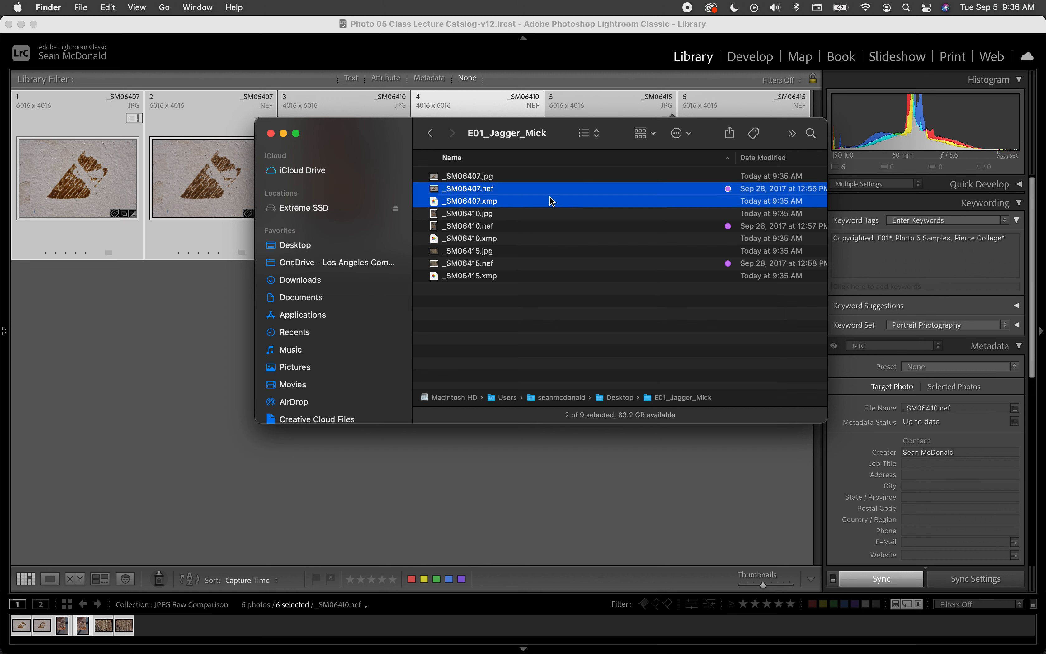
pyautogui.keyDown('super'); pyautogui.click(552, 225); pyautogui.keyUp('super')
pyautogui.keyDown('super'); pyautogui.click(541, 237); pyautogui.keyUp('super')
pyautogui.keyDown('super'); pyautogui.click(540, 263); pyautogui.keyUp('super')
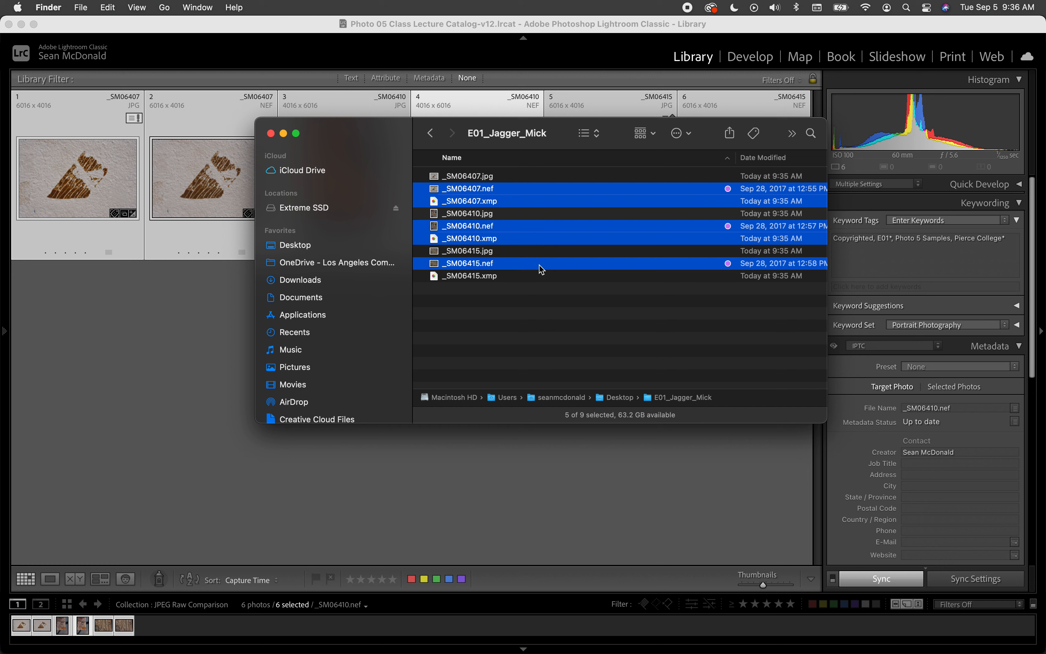
pyautogui.keyDown('super'); pyautogui.click(544, 272); pyautogui.keyUp('super')
pyautogui.press('super+BackSpace')
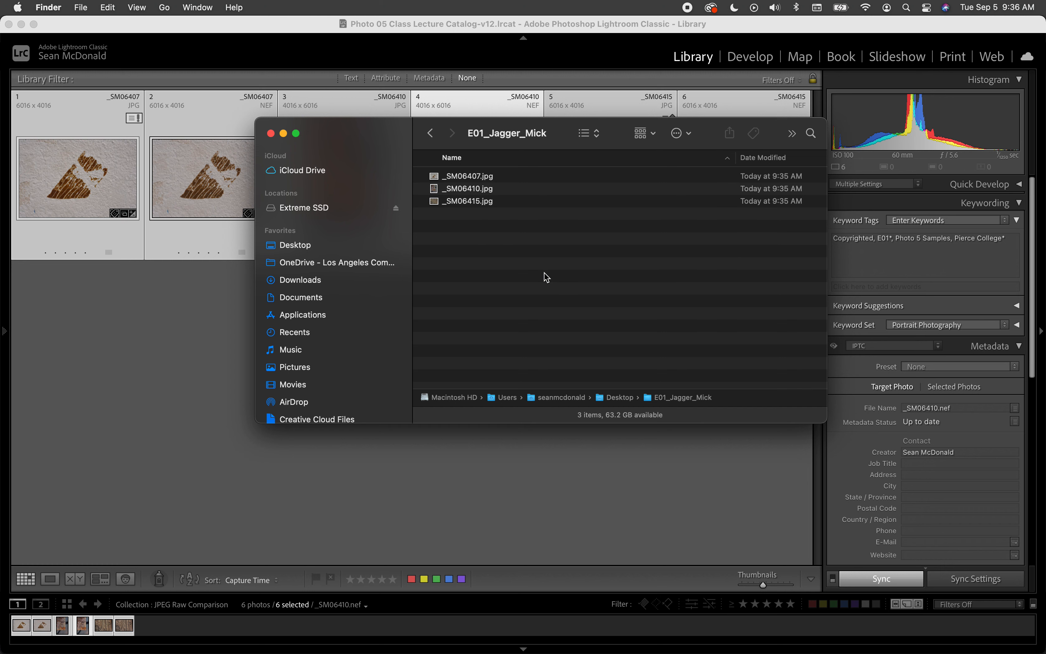
pyautogui.press('shift+super+BackSpace')
pyautogui.press('Return')
# Step: Switch back to Lightroom Classic and select only the NEF photos _SM06407, _SM06410 and _SM06415
pyautogui.click(389, 490)
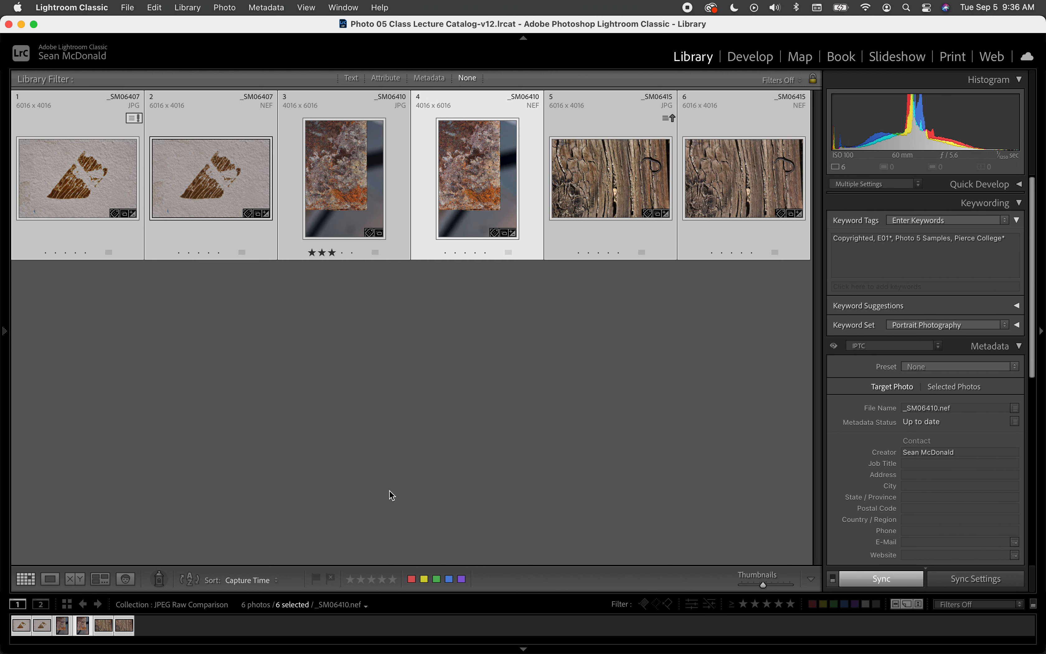
pyautogui.click(390, 489)
pyautogui.click(221, 131)
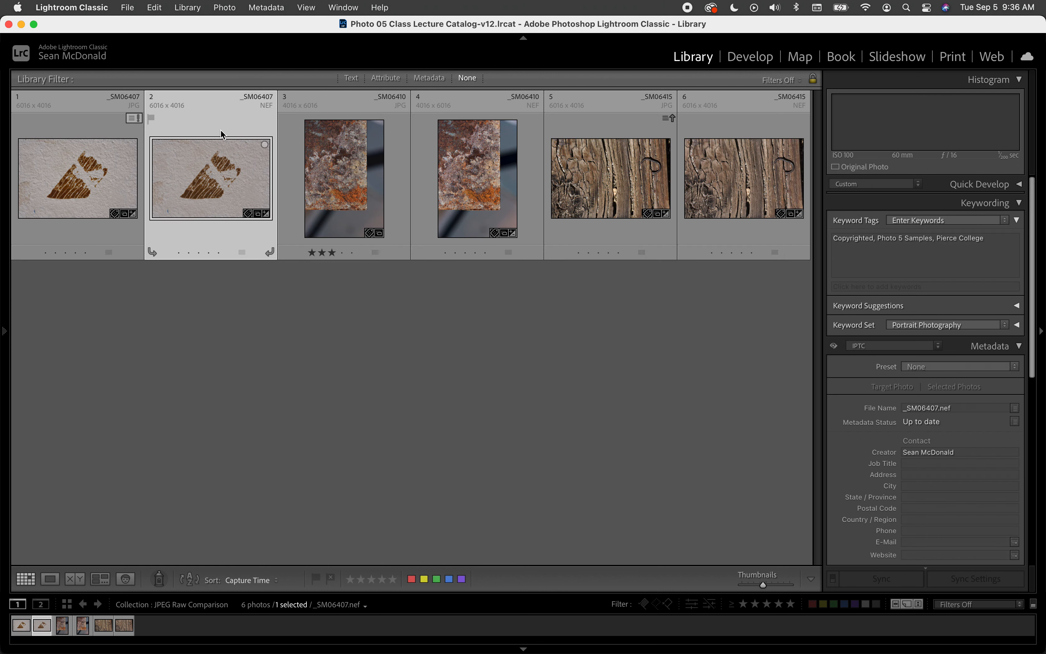
pyautogui.keyDown('super'); pyautogui.click(427, 152); pyautogui.keyUp('super')
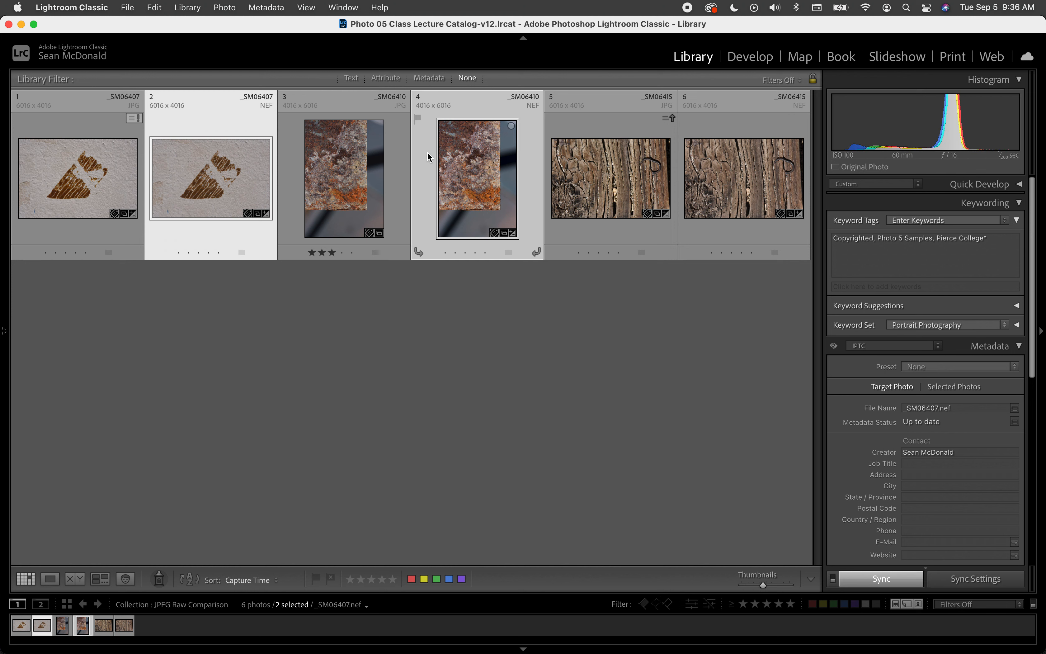
pyautogui.keyDown('super'); pyautogui.click(739, 120); pyautogui.keyUp('super')
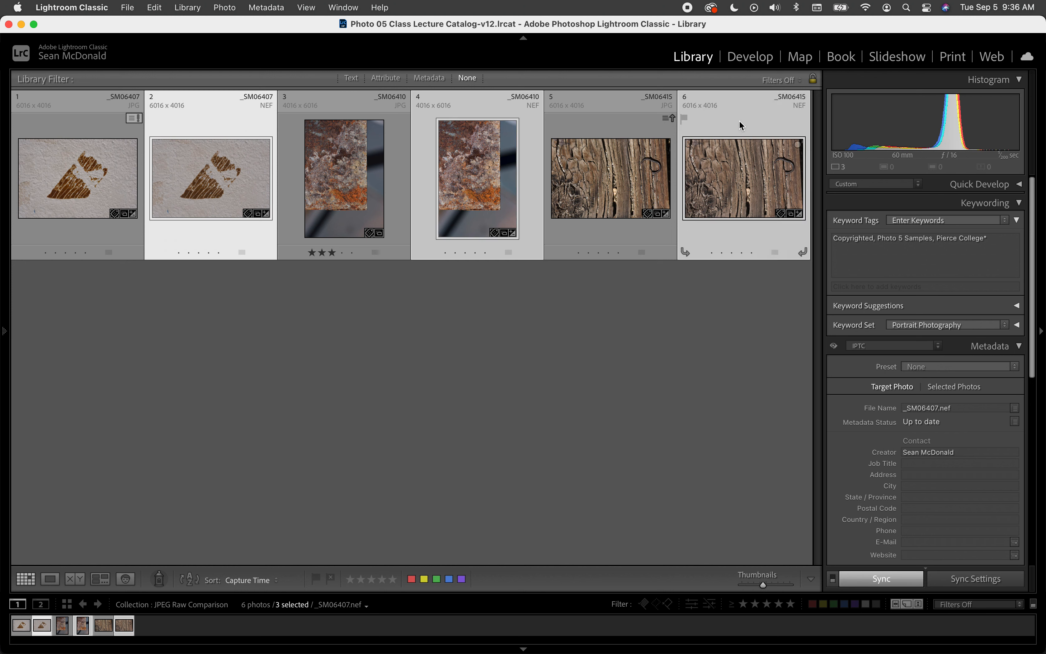
pyautogui.click(125, 6)
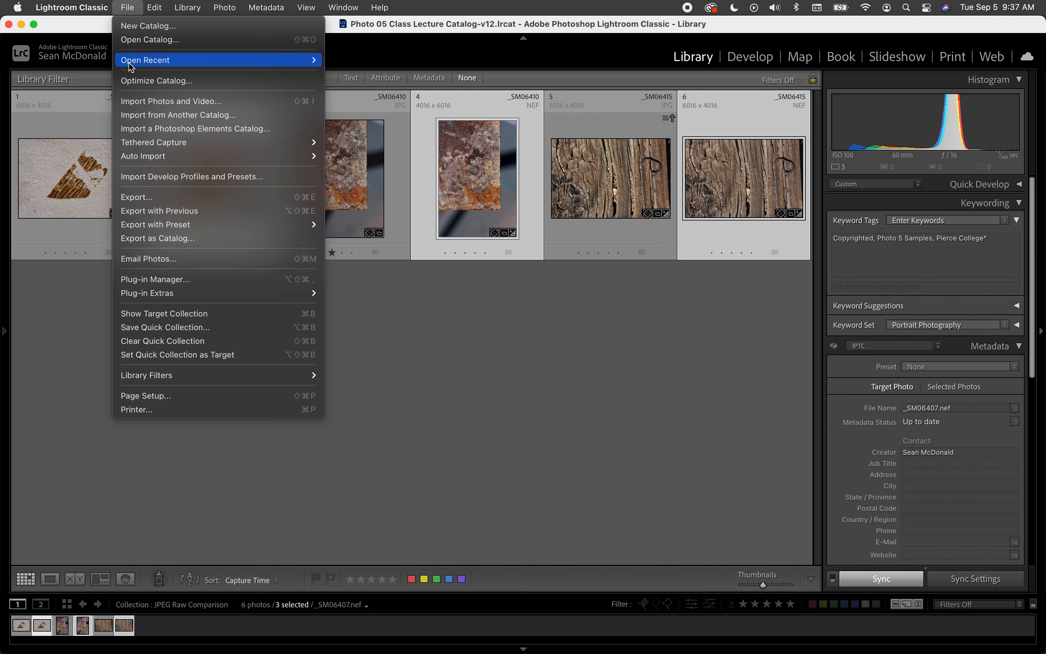
pyautogui.click(149, 198)
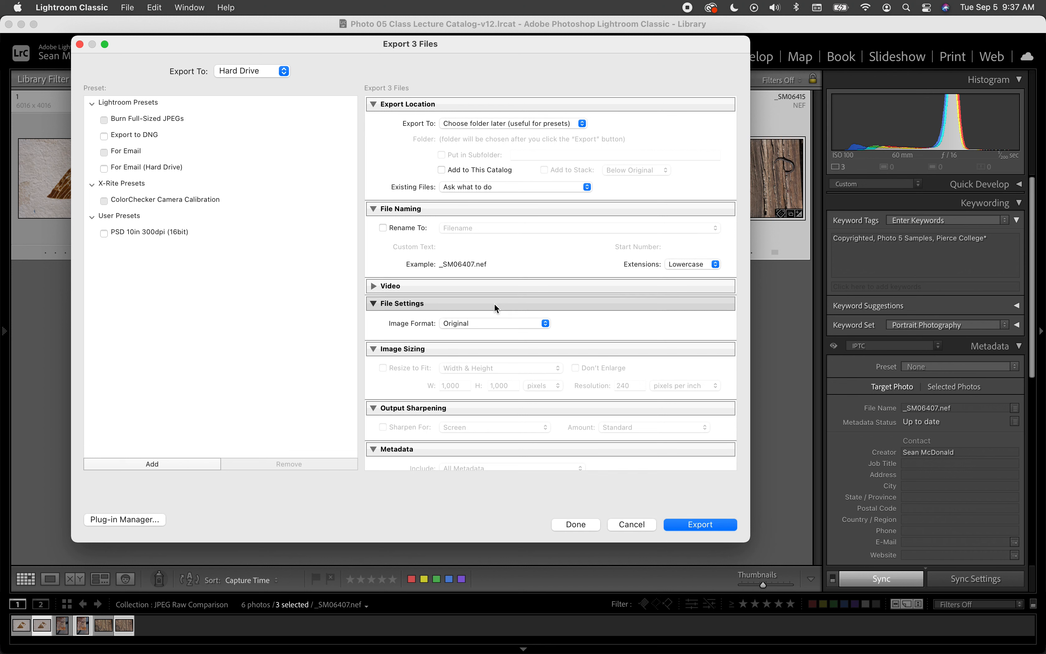
pyautogui.click(476, 321)
pyautogui.click(473, 312)
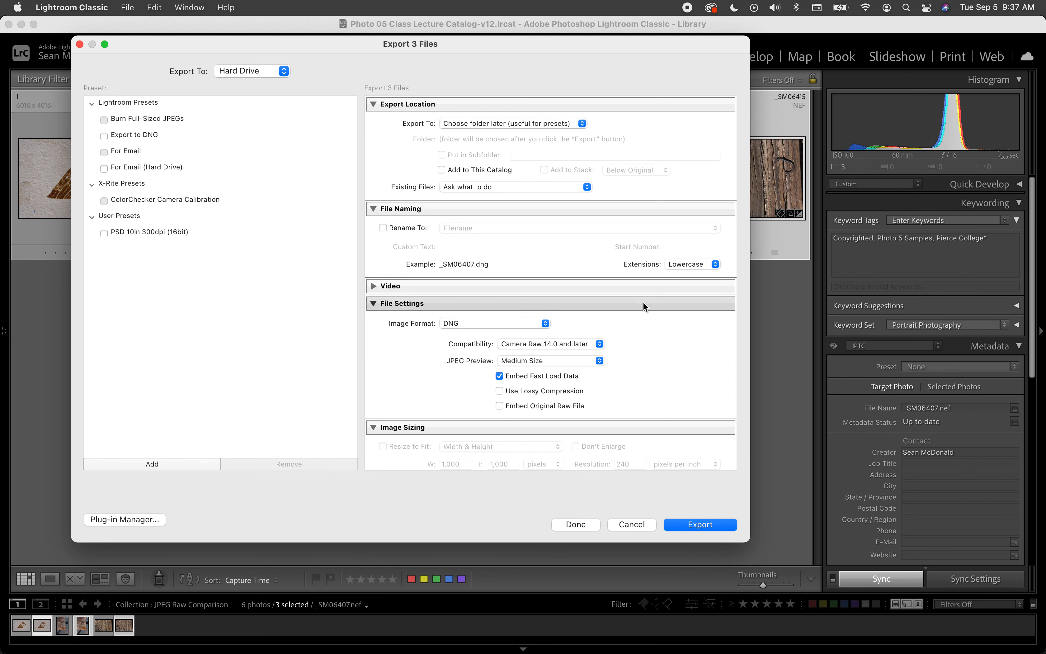
pyautogui.scroll(-5, 644, 302)
pyautogui.scroll(2, 643, 301)
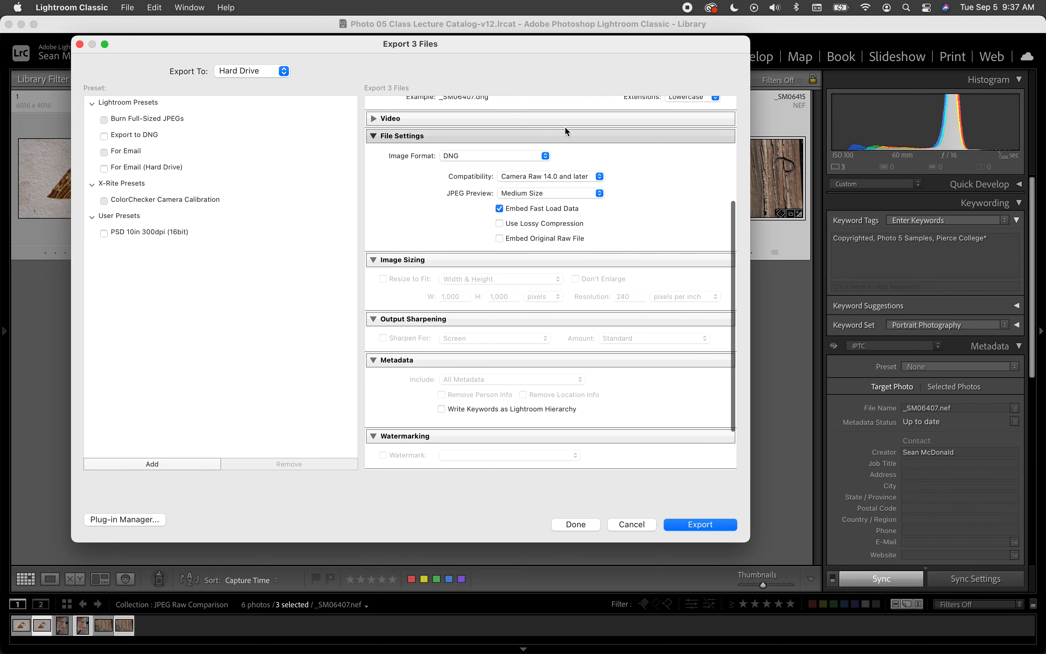
pyautogui.scroll(-3, 531, 327)
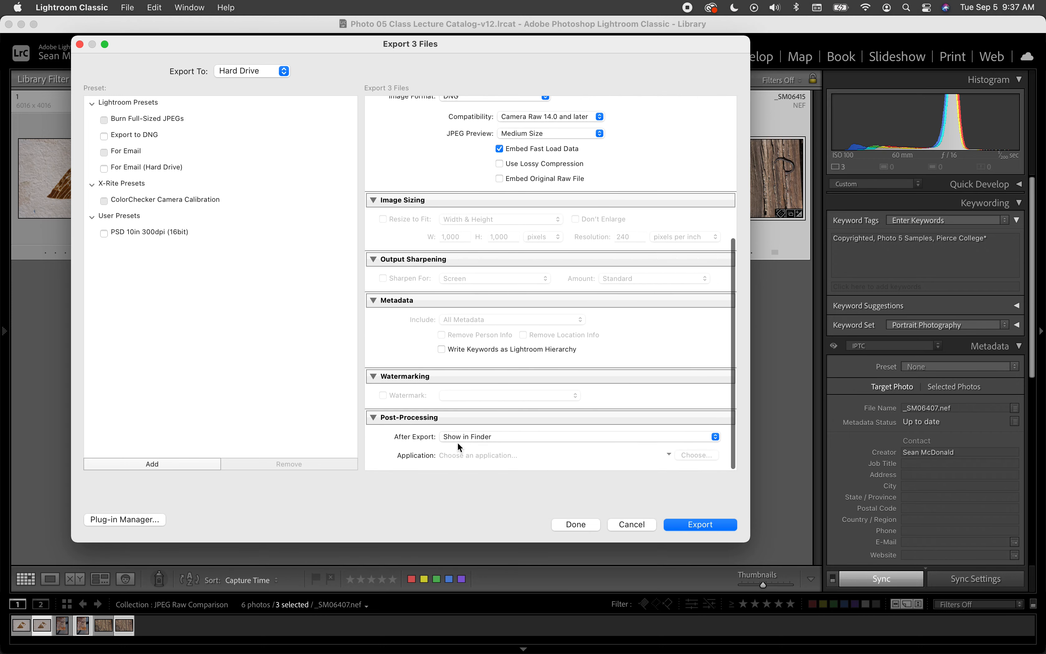
pyautogui.click(632, 525)
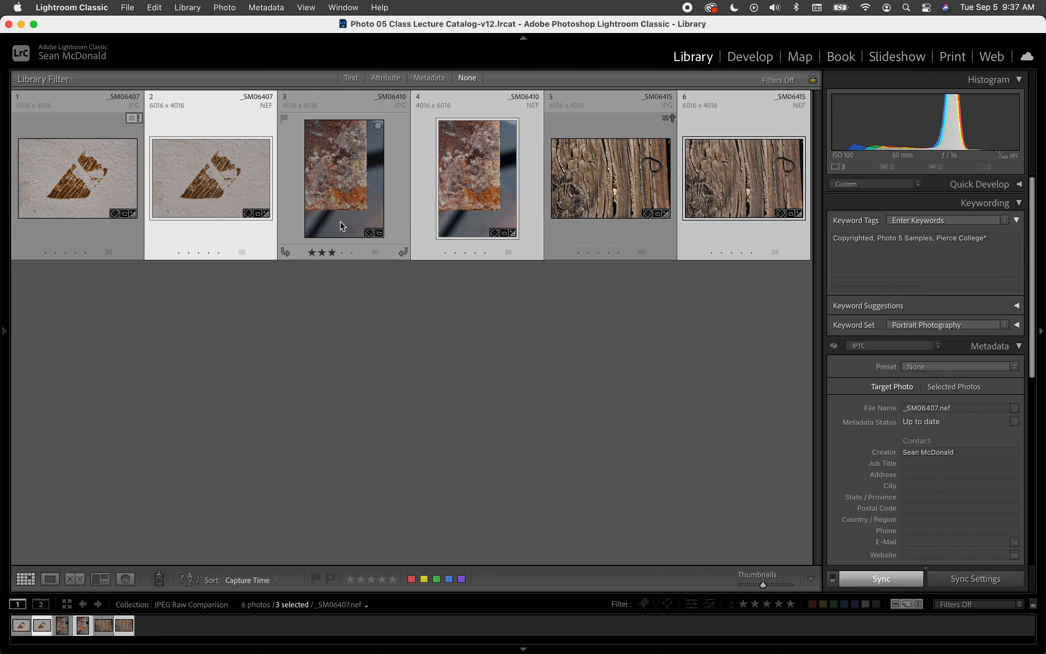
# Step: Export the selected NEF photos with the Export to DNG preset into the E01_Jagger_Mick folder
pyautogui.click(125, 8)
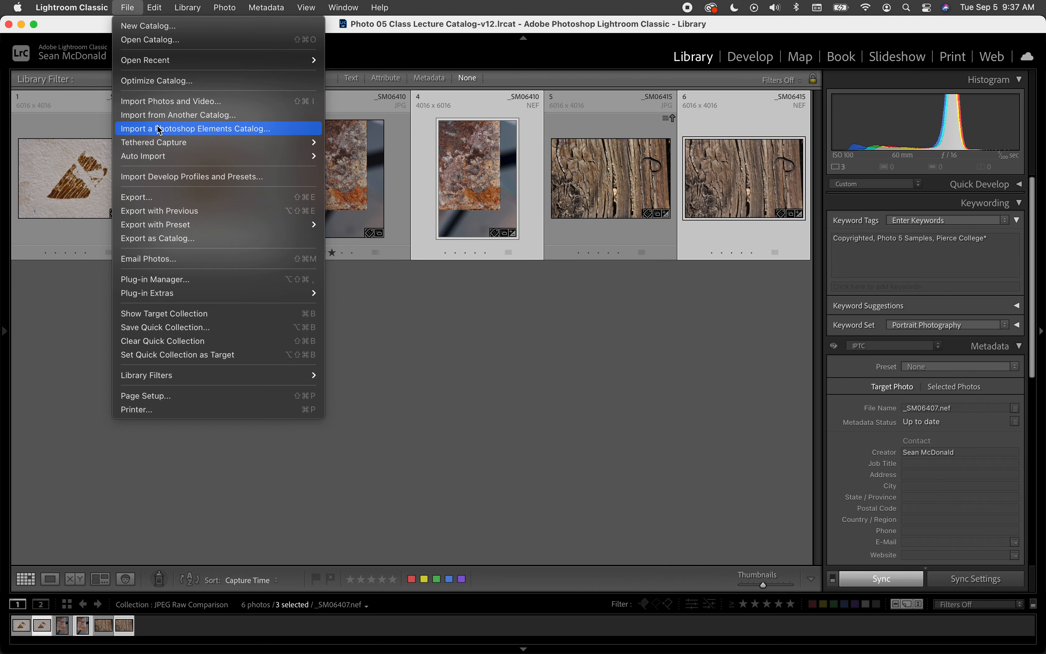
pyautogui.moveTo(204, 232)
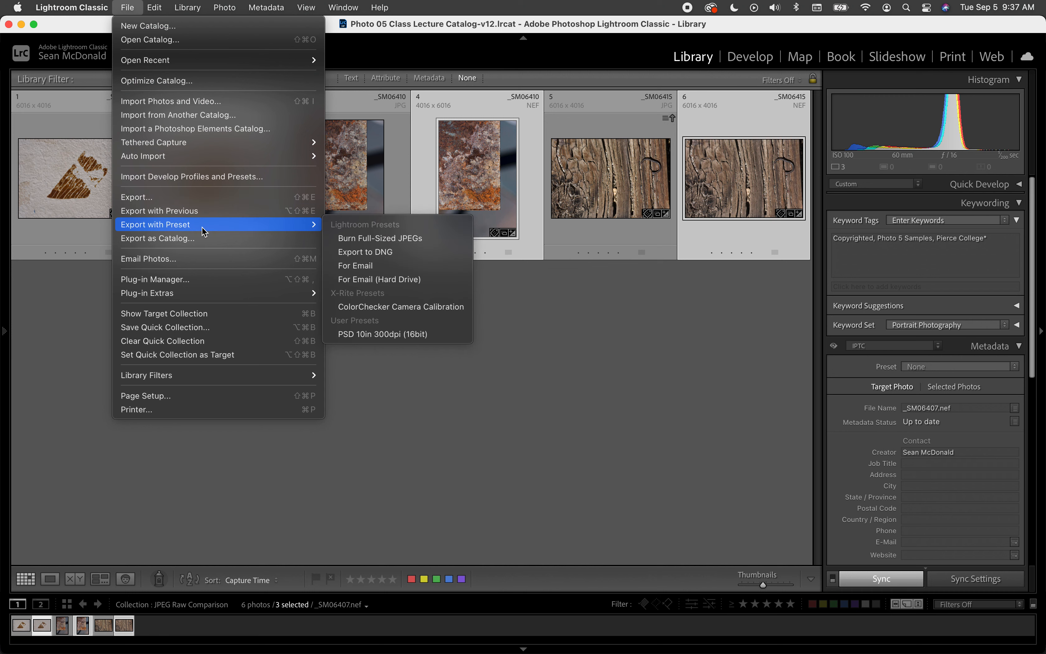
pyautogui.click(390, 251)
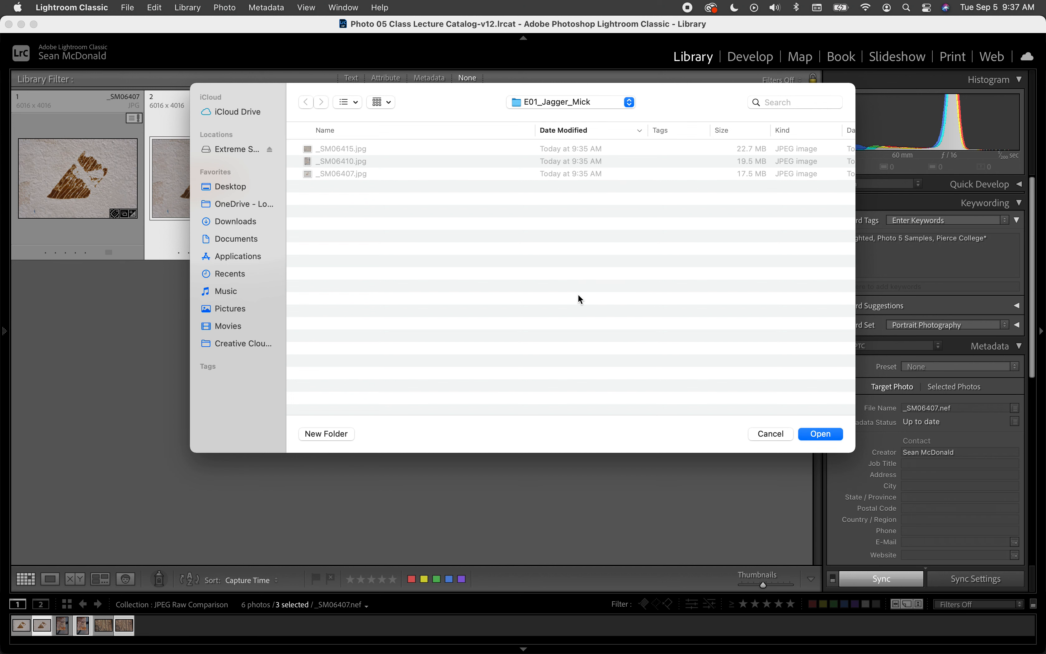
pyautogui.click(820, 434)
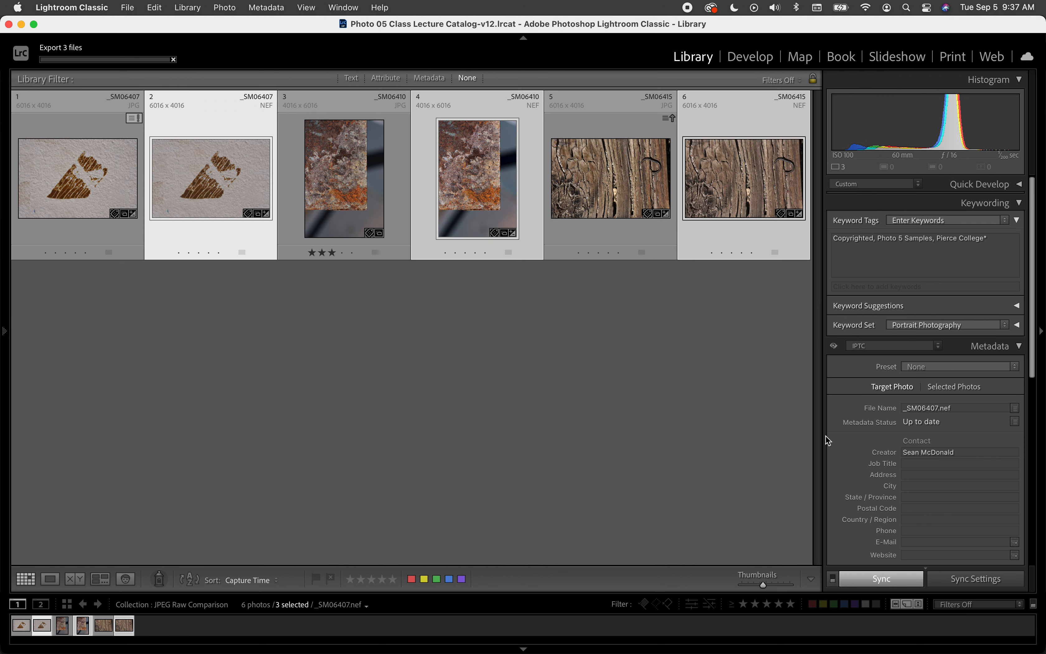